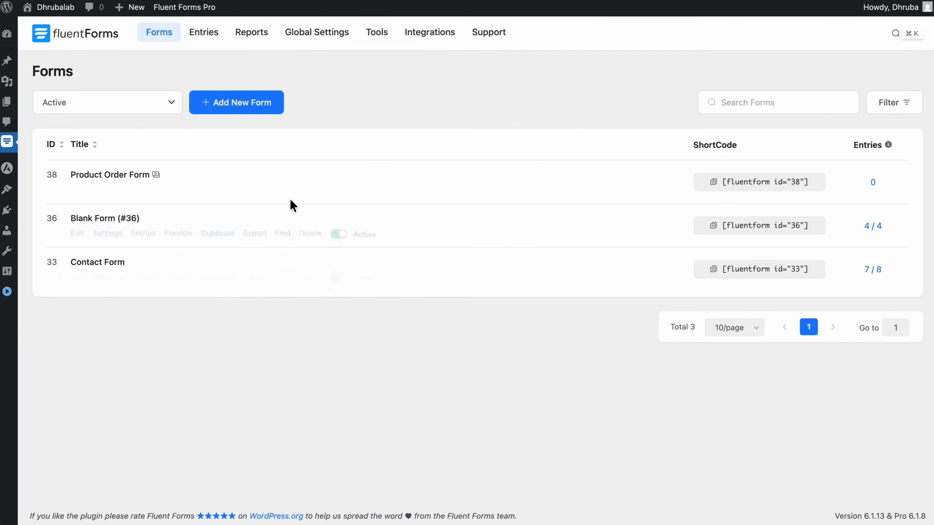
Enable the payment module in the global payment settings and enter business name "WP Rocket Labs" with the business address
click(346, 42)
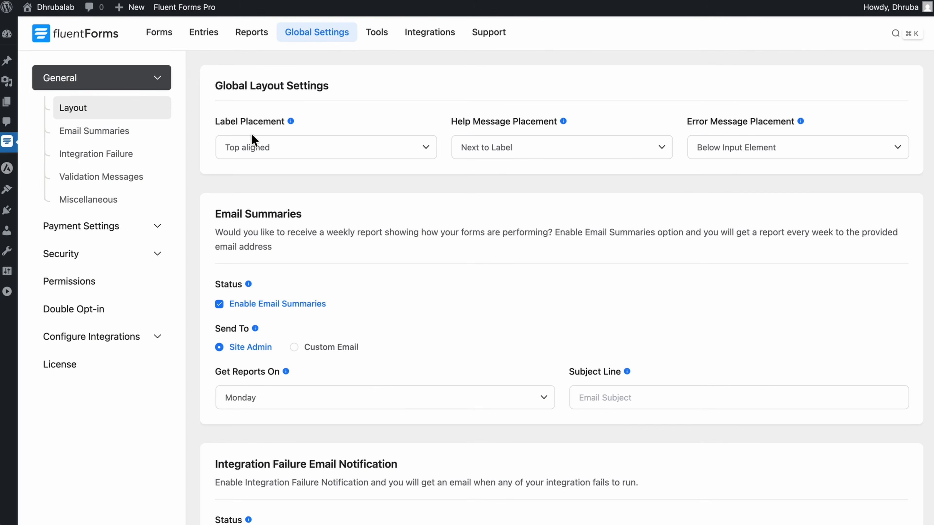
click(106, 236)
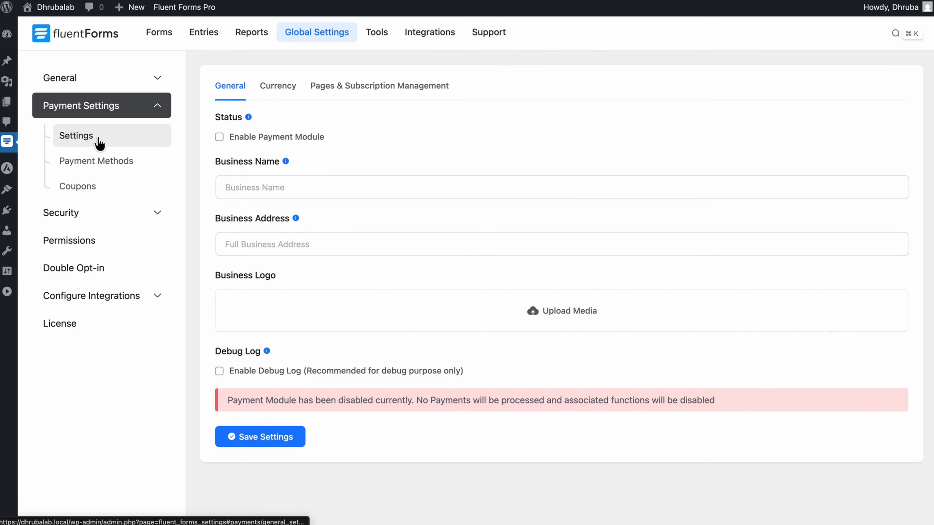
click(219, 137)
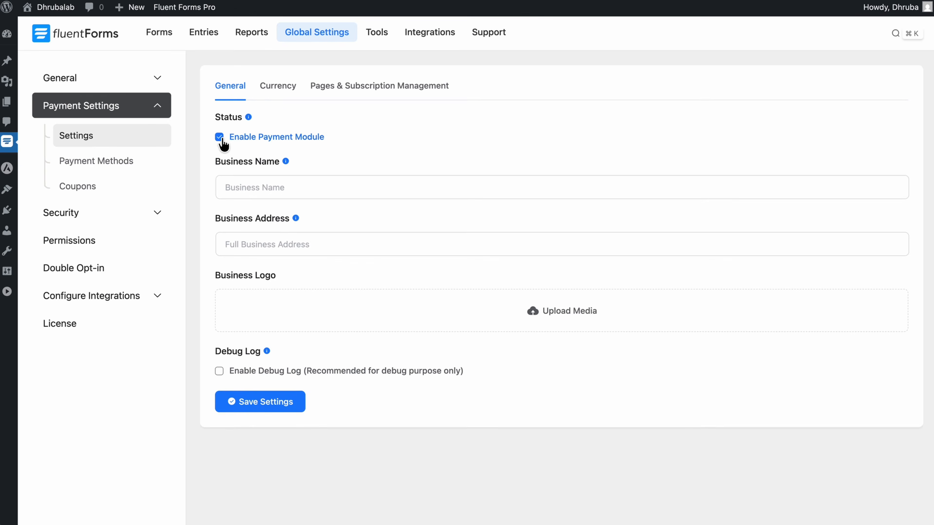
click(229, 186)
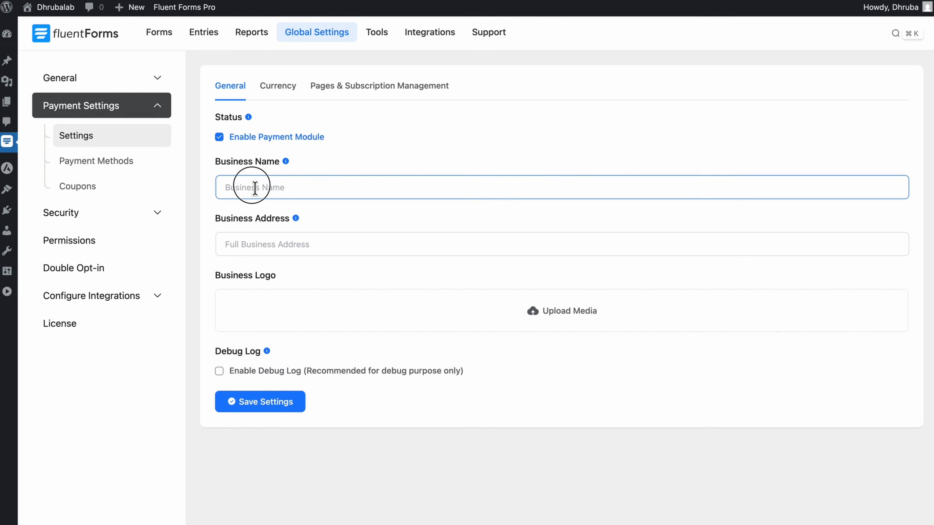
text(WP Rocket Labs)
click(293, 246)
key(super+v)
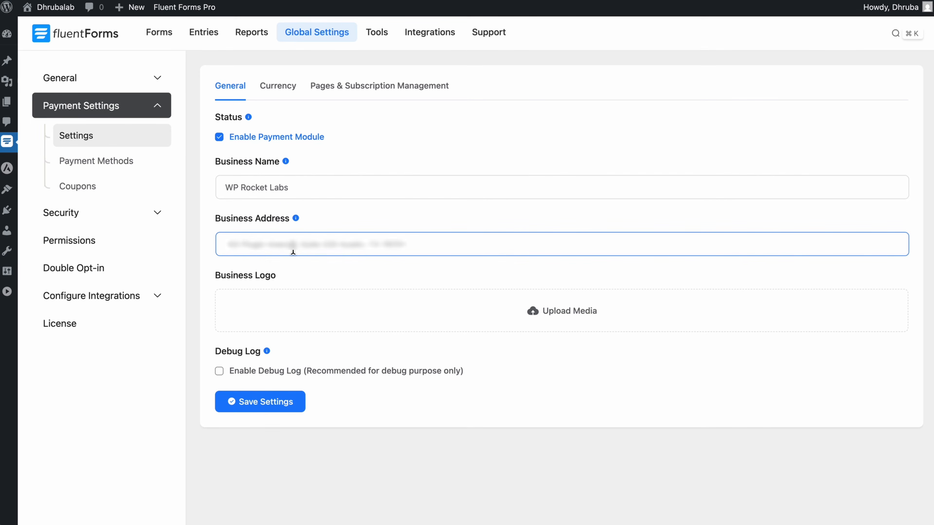
Add the Rocket Labs logo from the media library as the business logo and save the general payment settings
click(547, 313)
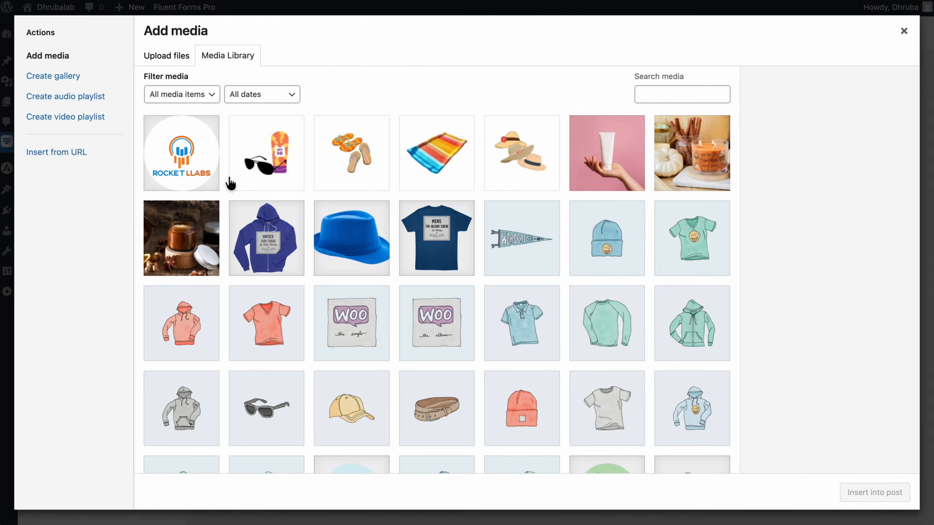
click(201, 167)
click(871, 492)
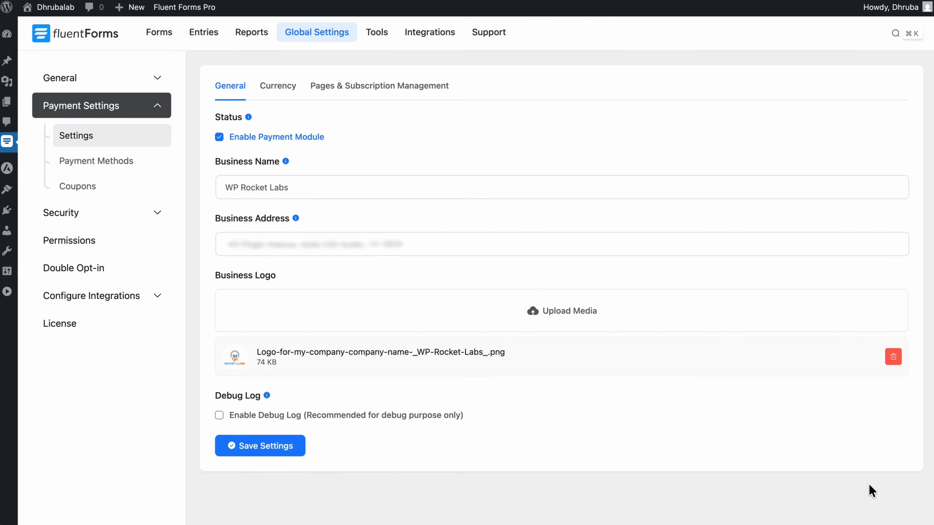
click(256, 455)
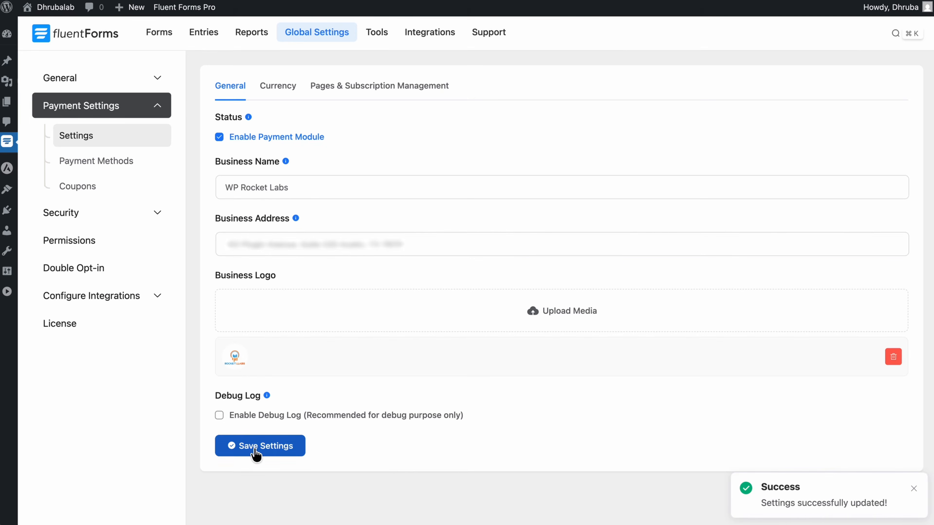
Look through the available default currencies in the payment currency settings
click(288, 92)
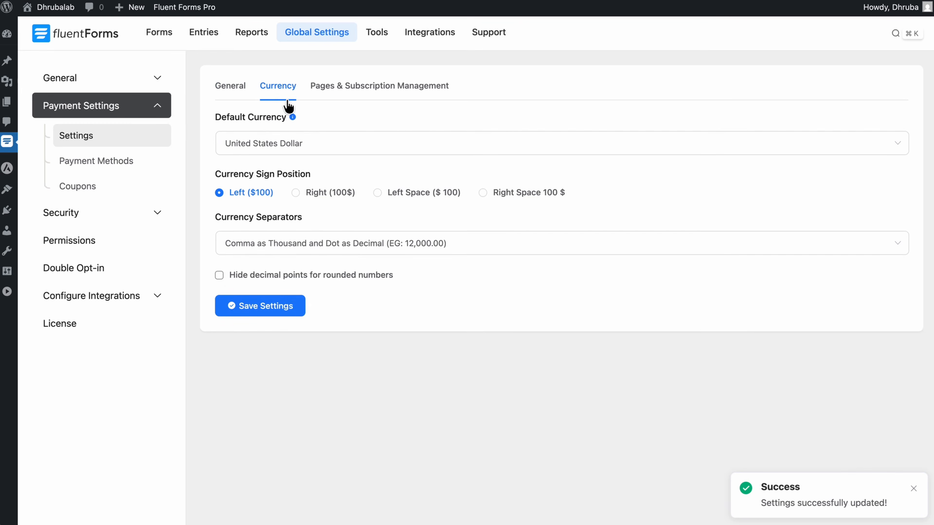
click(286, 148)
scroll(328, 265, down, 5)
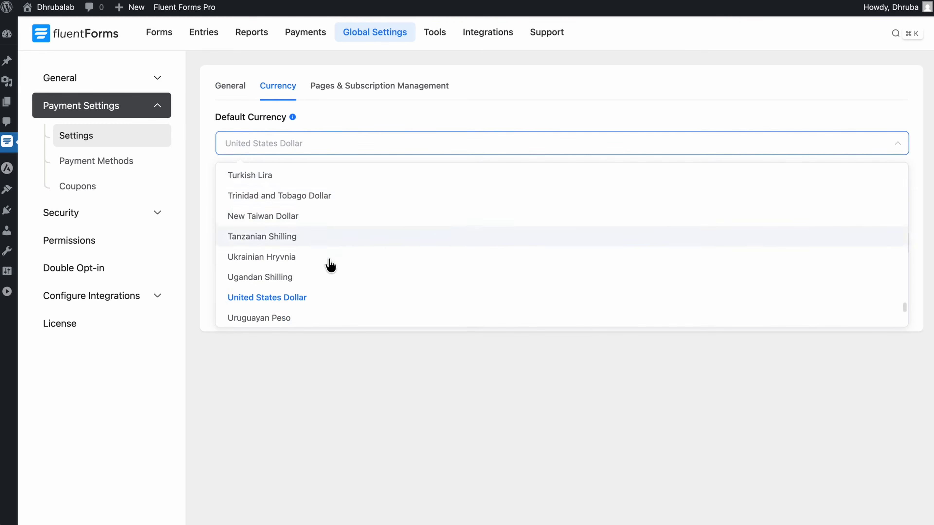
scroll(327, 264, up, 10)
scroll(330, 265, up, 15)
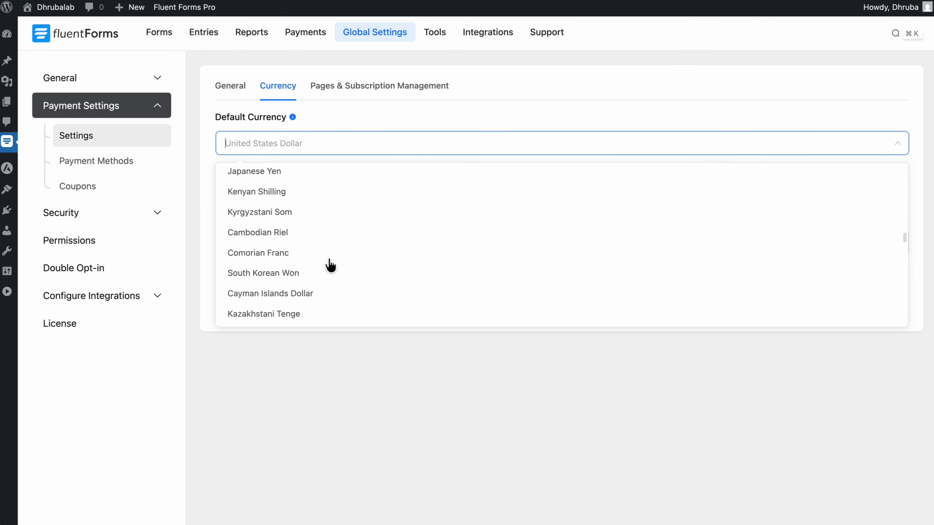
click(288, 153)
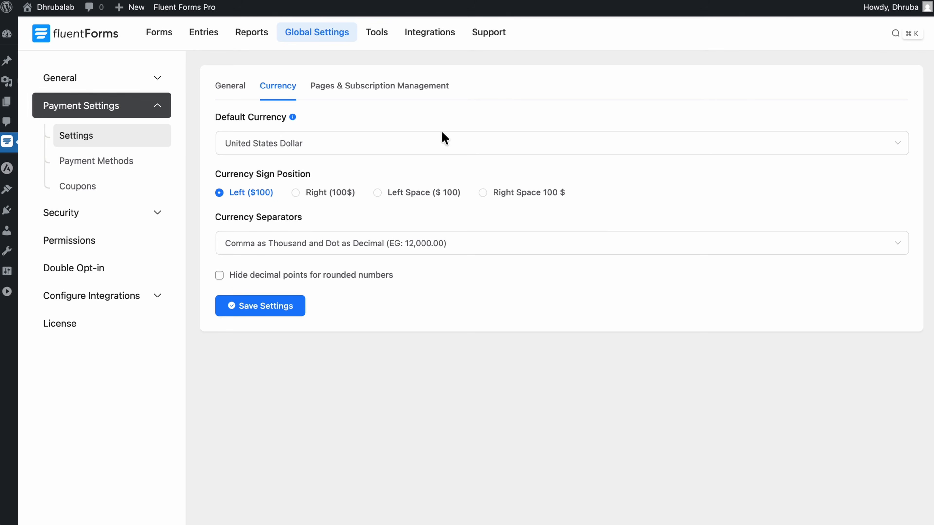
Check the page choices for payment management and payment receipt, and save the Pages & Subscription Management settings
click(373, 93)
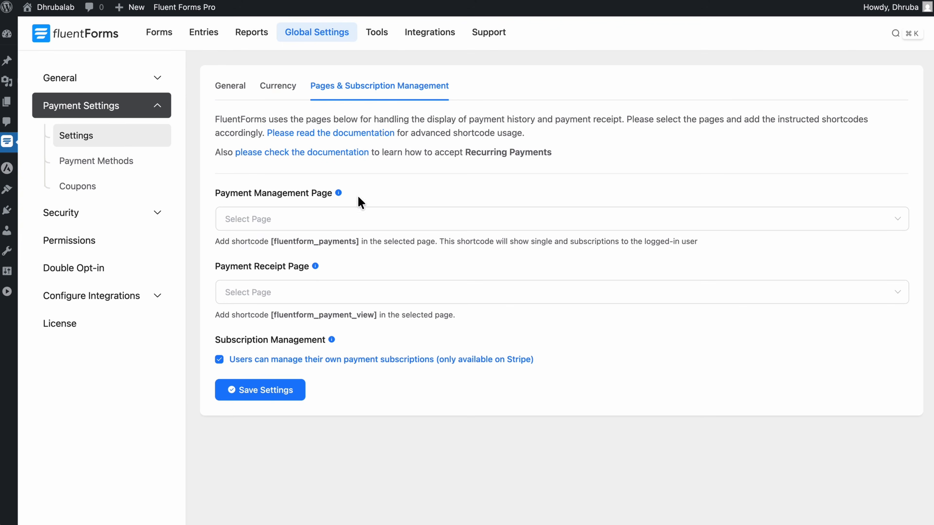
click(356, 220)
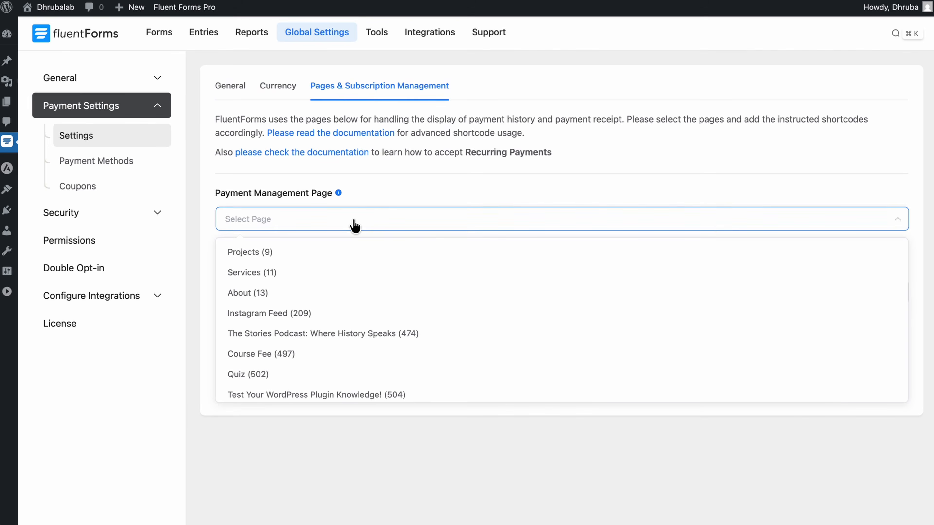
click(355, 225)
click(344, 300)
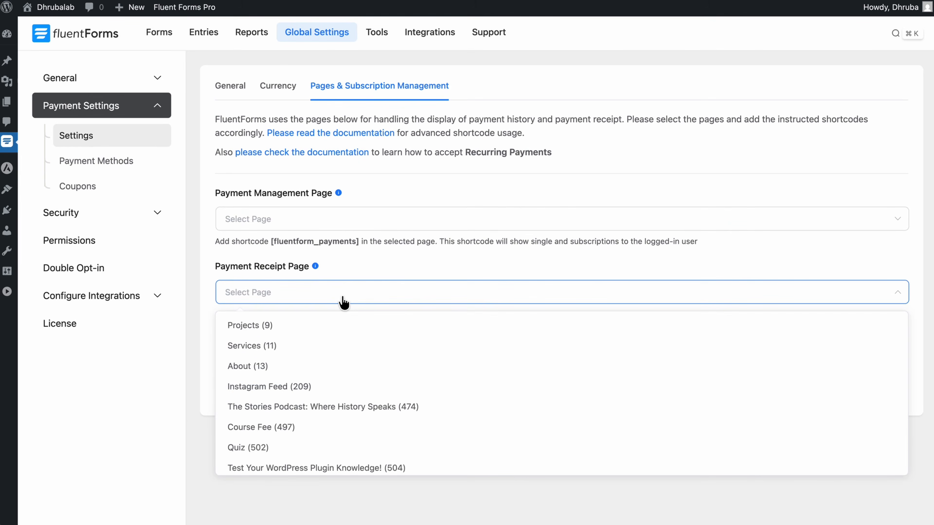
click(344, 301)
click(268, 393)
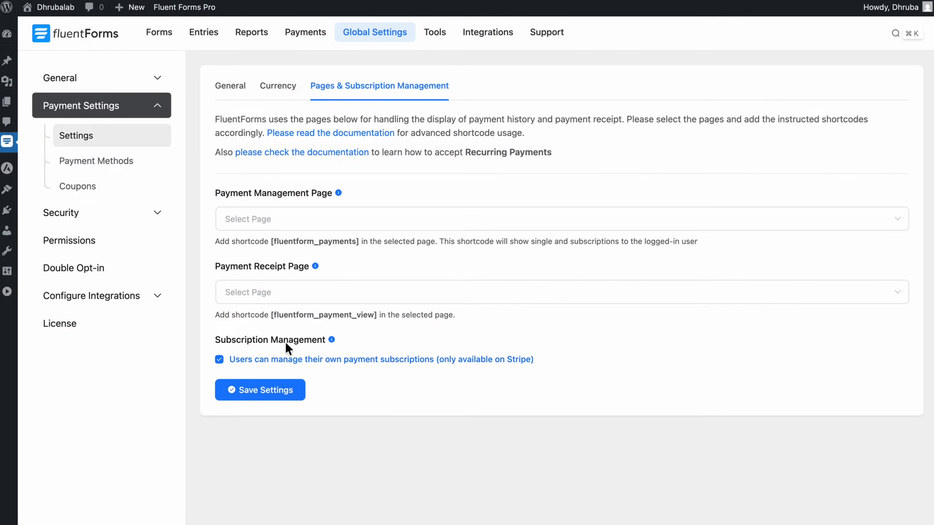
Review the settings of the available payment methods, from Authorize.Net, Paddle, Square, Paystack, RazorPay and Mollie to PayPal Standard and Stripe
click(112, 167)
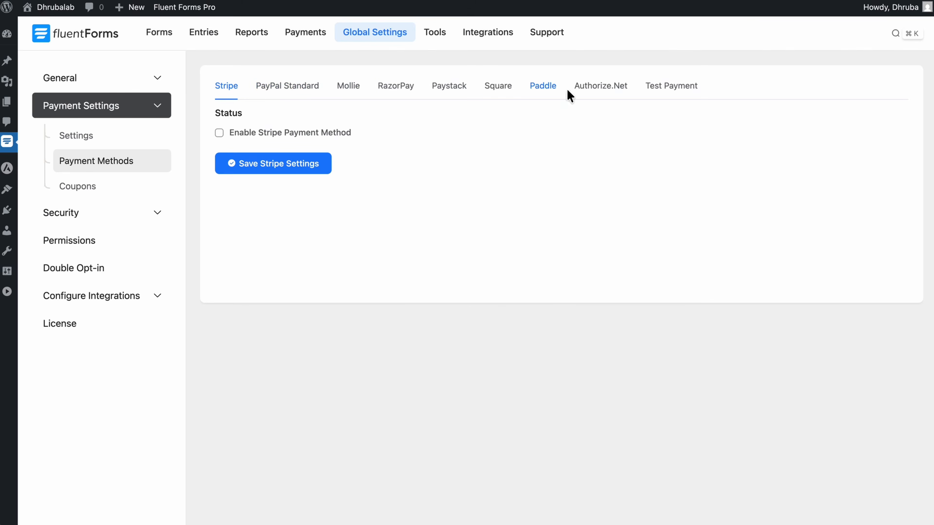
click(596, 98)
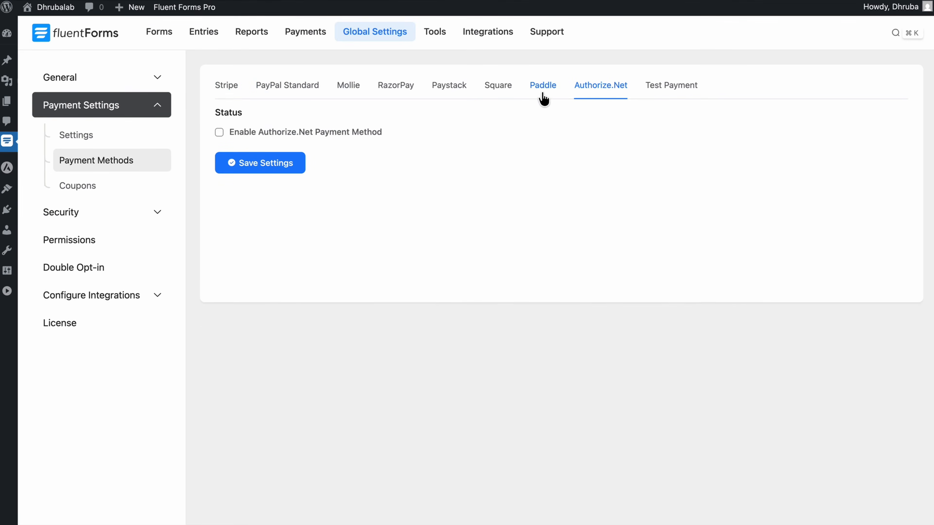
click(538, 95)
click(501, 95)
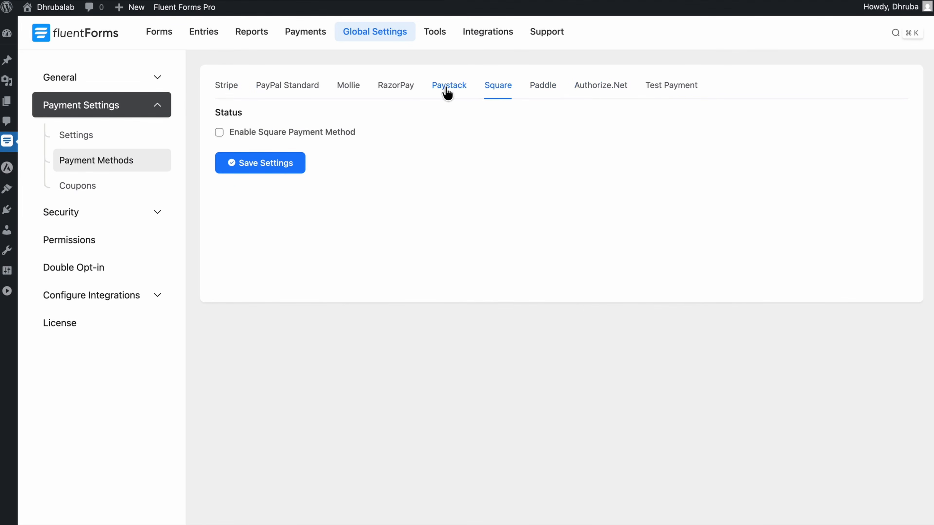
click(445, 94)
click(394, 95)
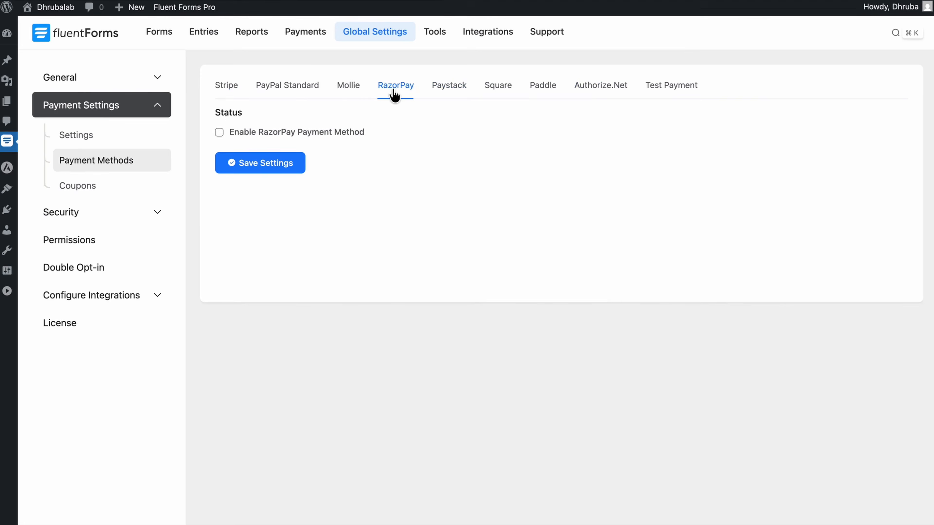
click(344, 94)
click(296, 94)
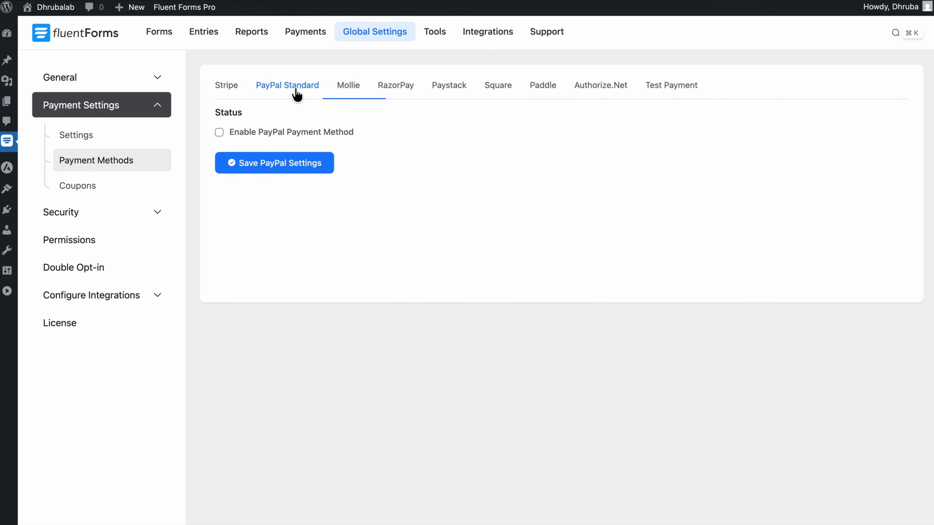
click(228, 92)
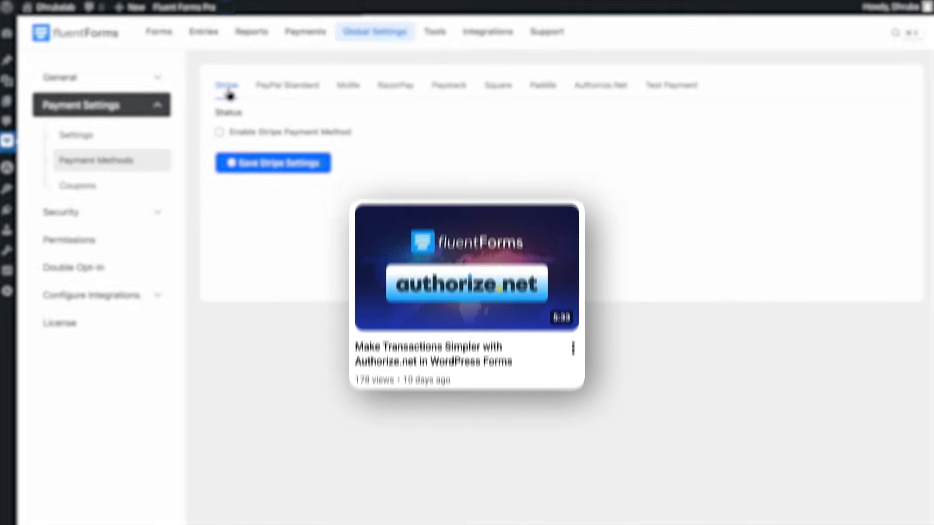
Enable the Stripe payment method, connect the test Stripe account without filling in its authentication form, and save
click(280, 134)
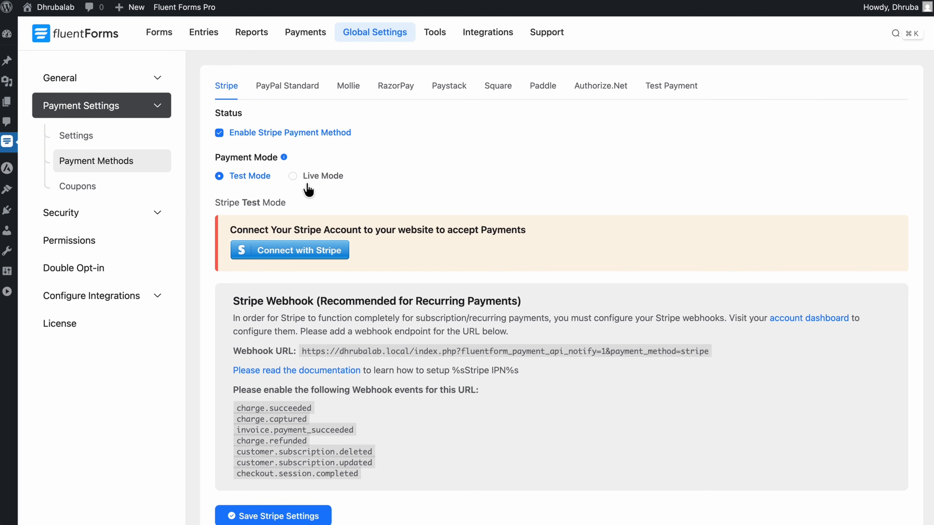
click(294, 254)
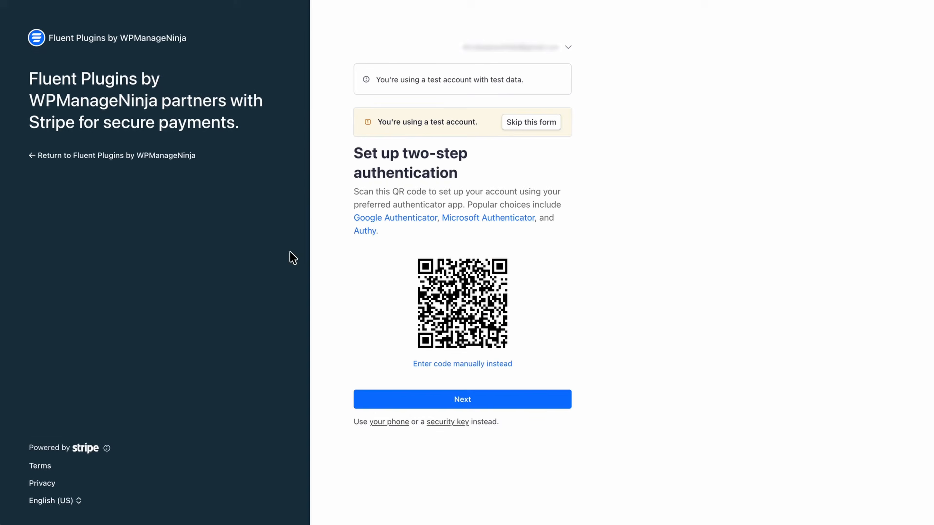
click(531, 123)
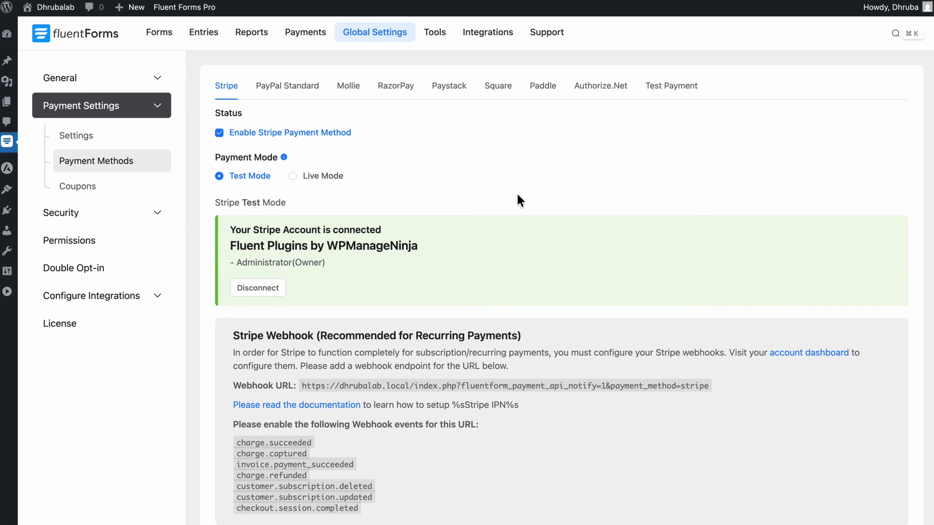
scroll(371, 439, down, 5)
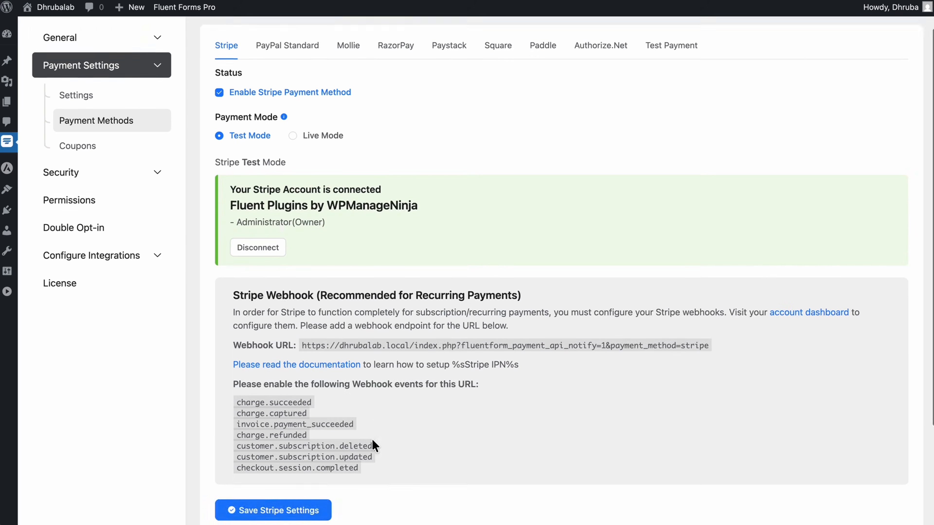
click(268, 427)
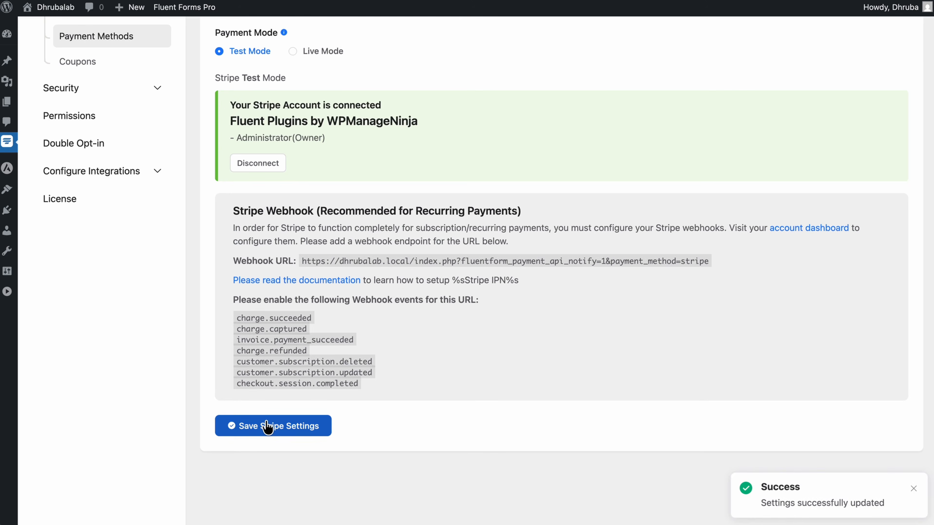
Enable the PayPal Standard payment method, enter the PayPal account's email address, and save the PayPal settings
scroll(279, 408, up, 3)
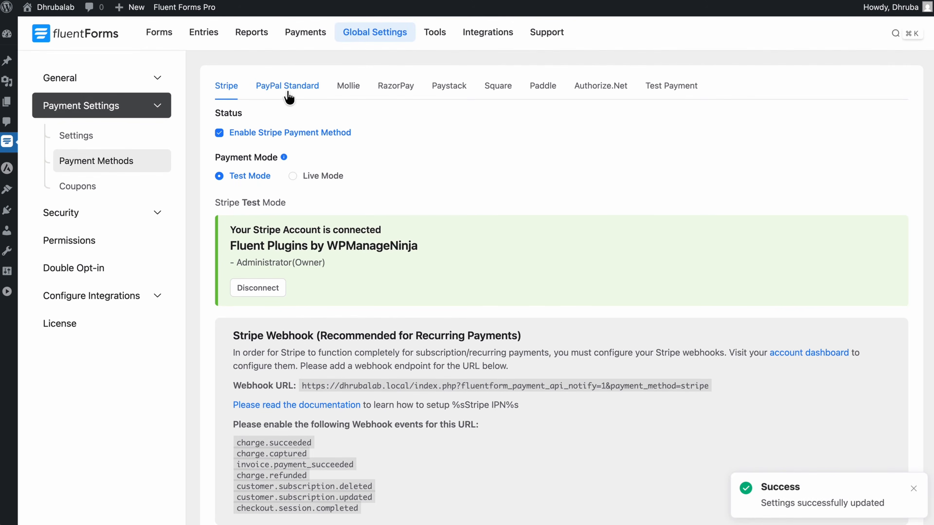
click(289, 98)
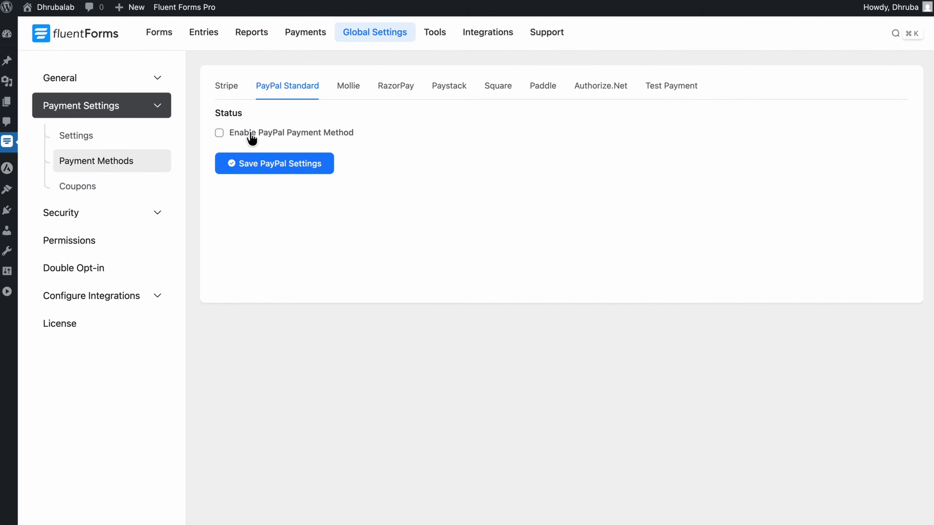
click(251, 135)
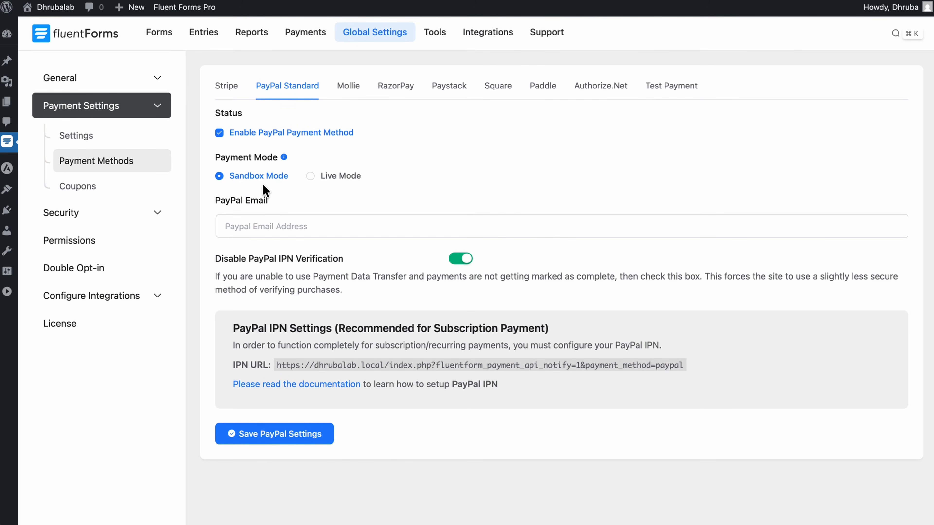
click(270, 226)
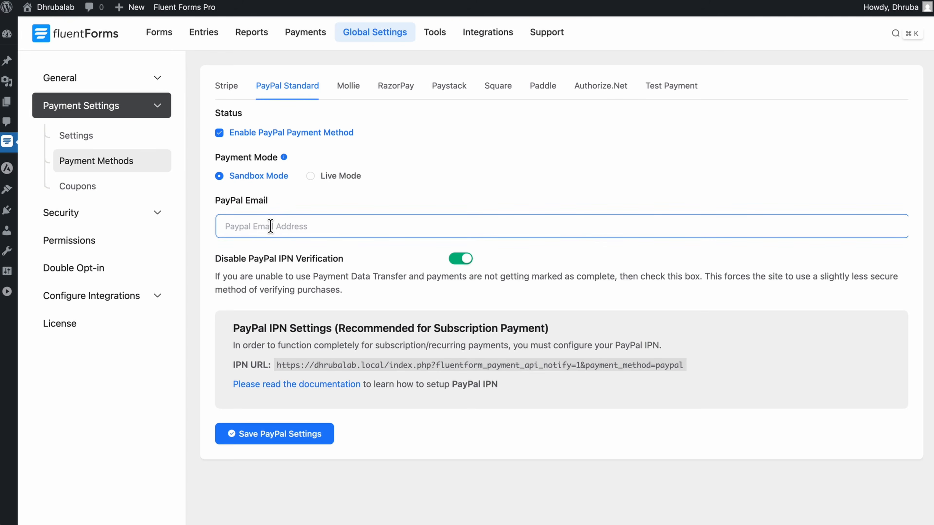
text([unreadable]gmail.com)
click(266, 441)
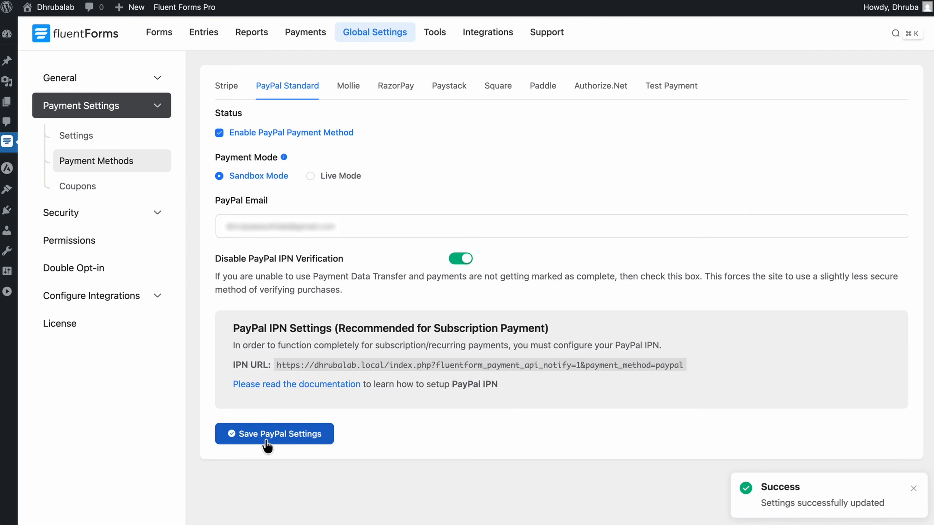
Enable the Mollie payment method and copy the test API key from the API keys page of the Mollie dashboard
click(348, 88)
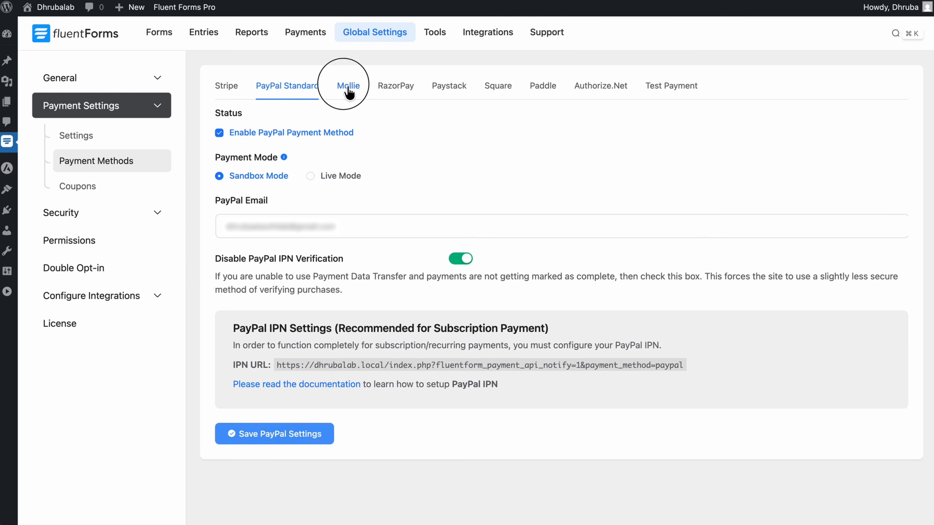
click(266, 134)
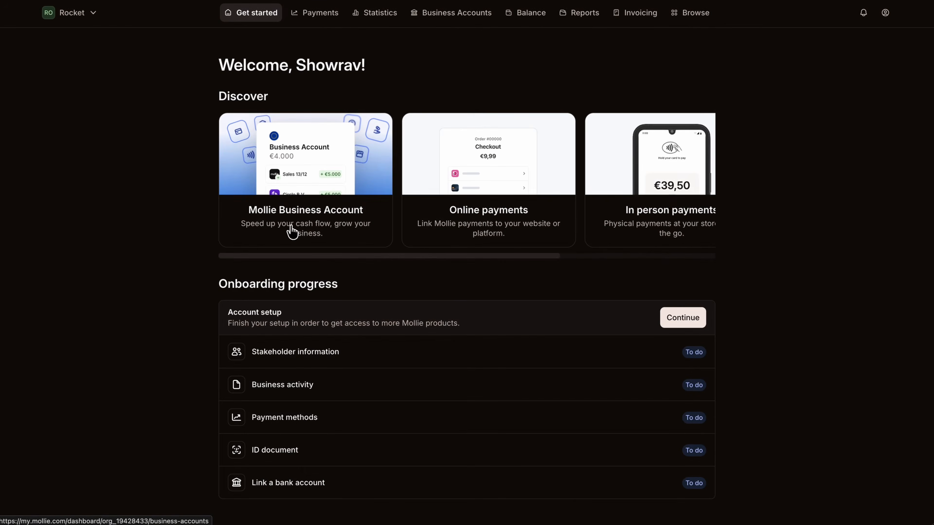
click(317, 15)
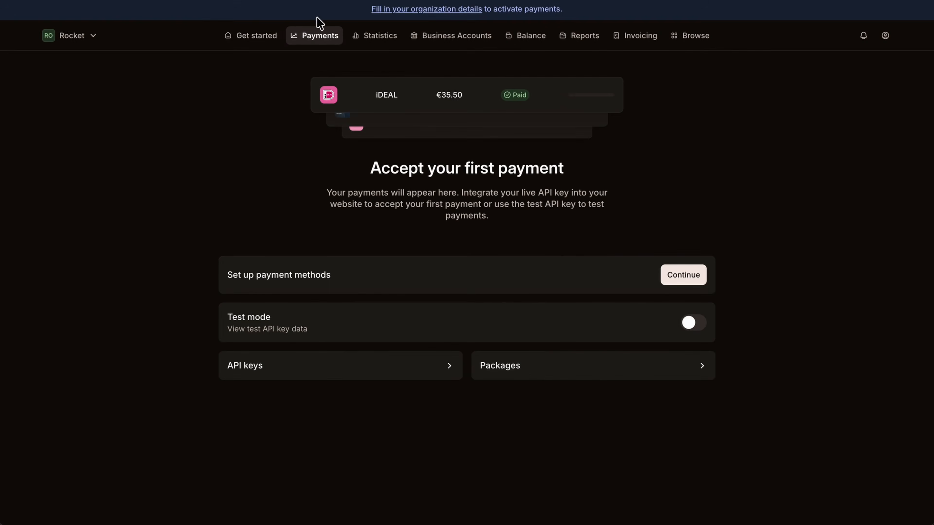
click(285, 375)
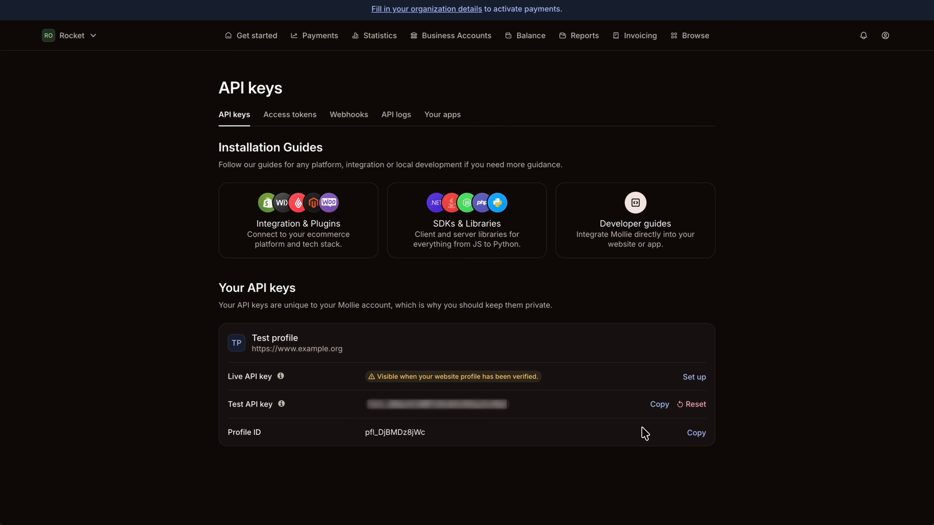
click(661, 409)
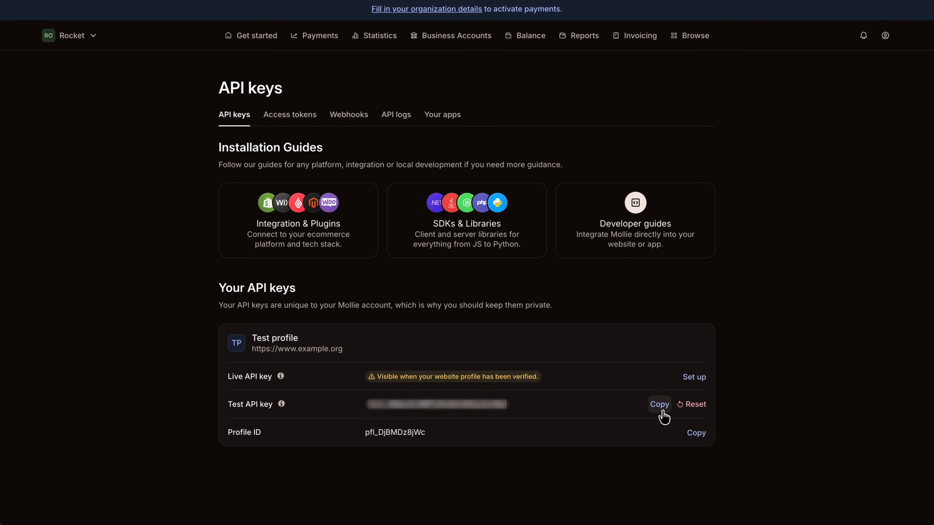
Back in Fluent Forms, paste the Mollie test API key and save the Mollie settings in test mode
key(ctrl+Tab)
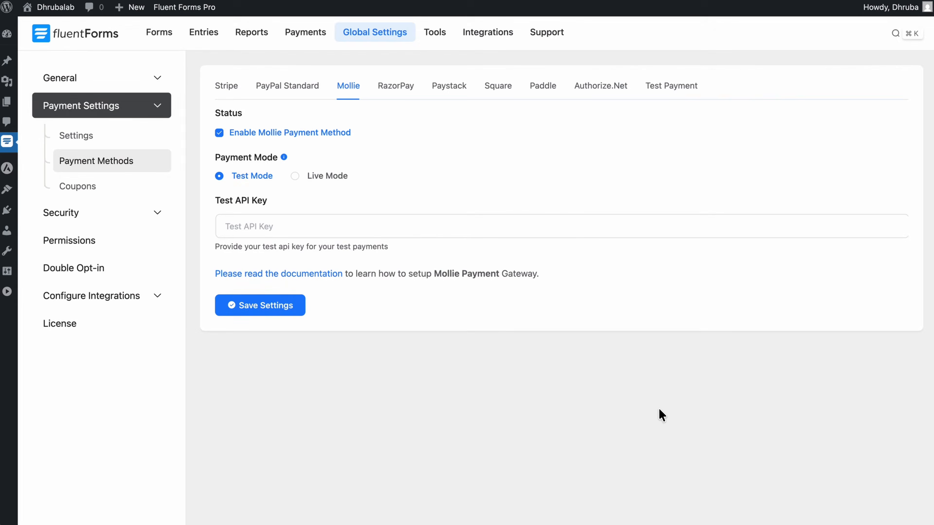
click(386, 231)
key(super+v)
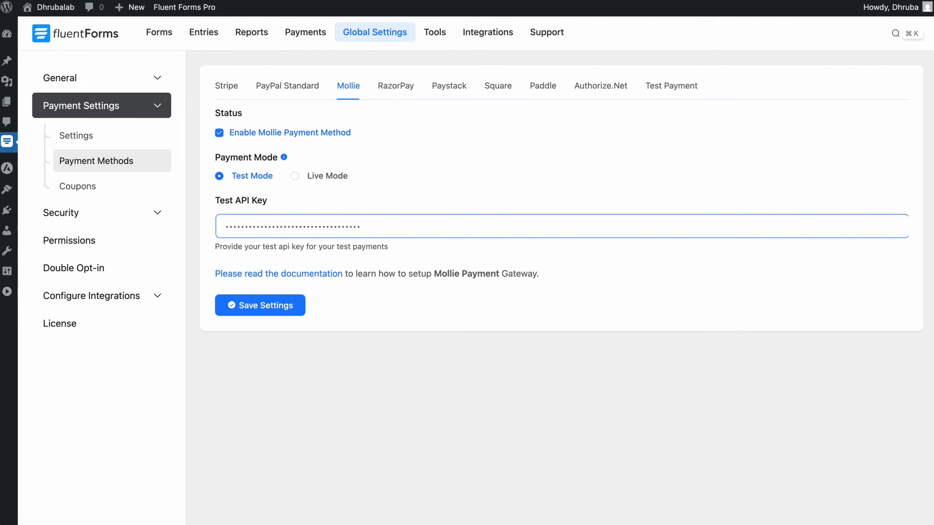
click(285, 305)
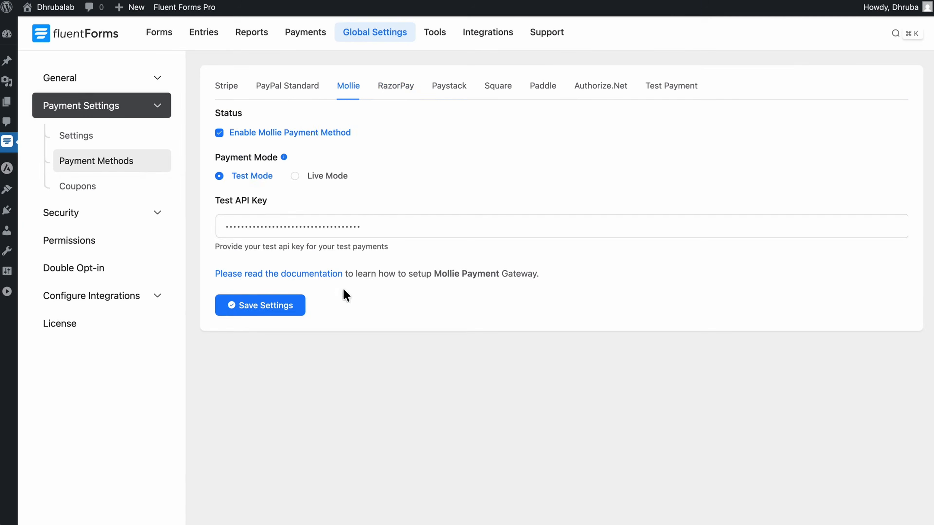
Enable the RazorPay payment method, regenerate the test API key in the Razorpay account settings, and copy the key secret
click(402, 94)
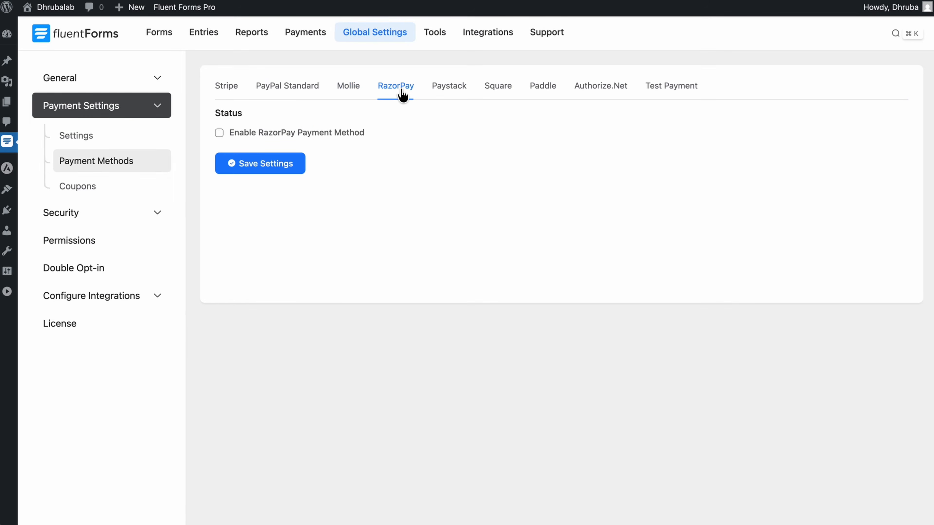
click(326, 134)
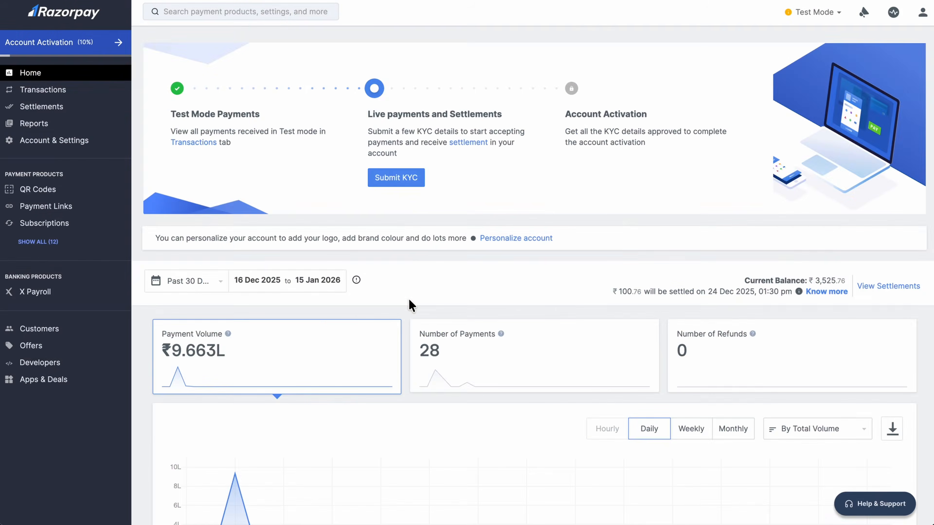
click(89, 145)
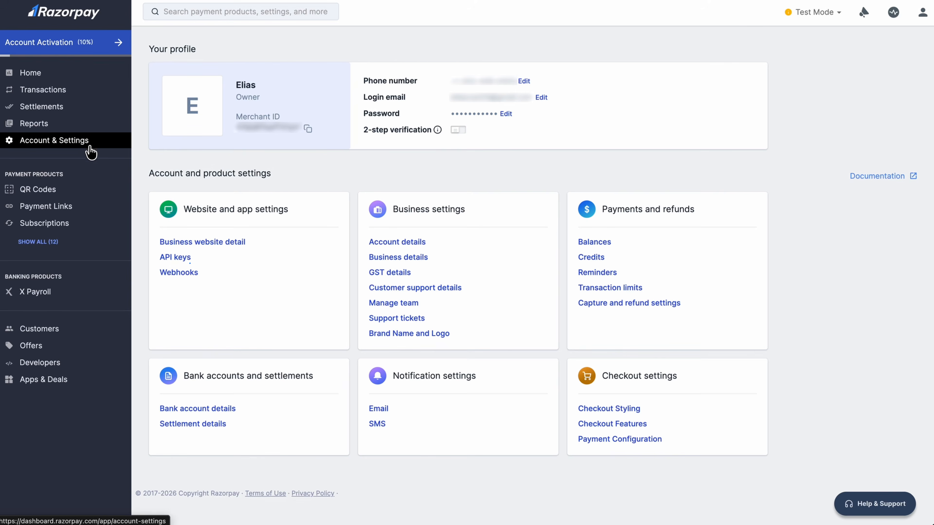
click(182, 259)
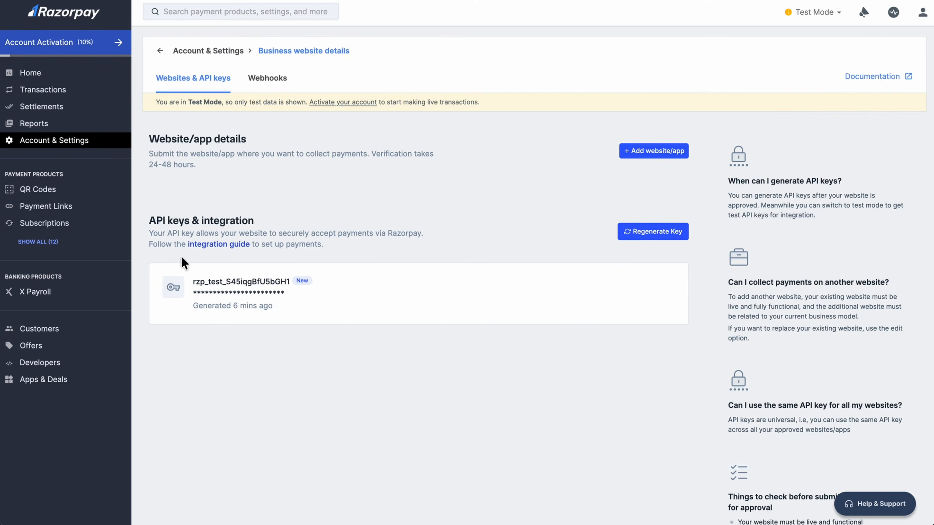
click(647, 234)
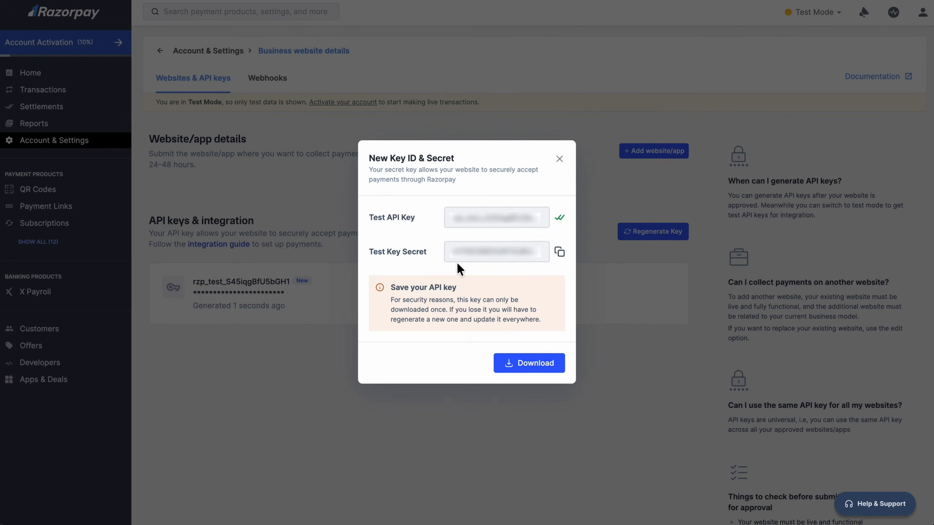
click(560, 253)
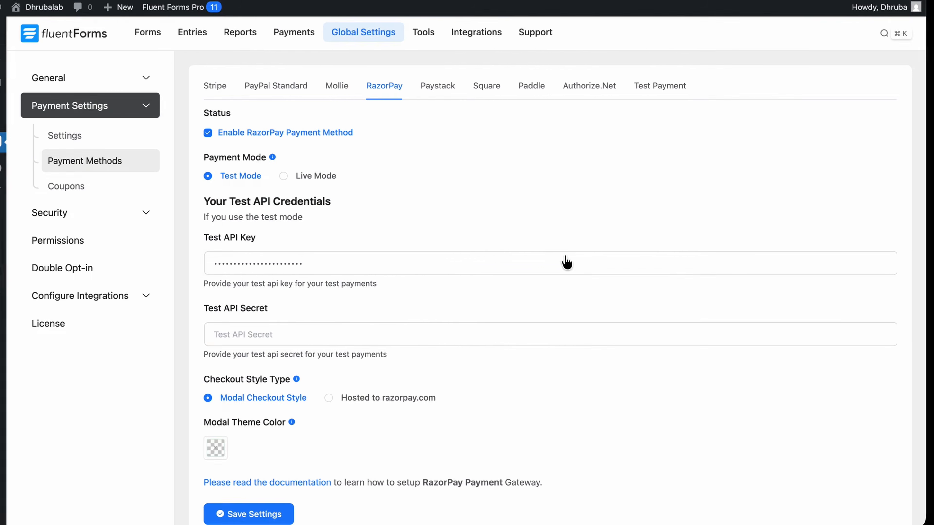
Paste the test API secret into the RazorPay settings in Fluent Forms and save them with the modal checkout style
click(563, 261)
click(467, 334)
key(super+v)
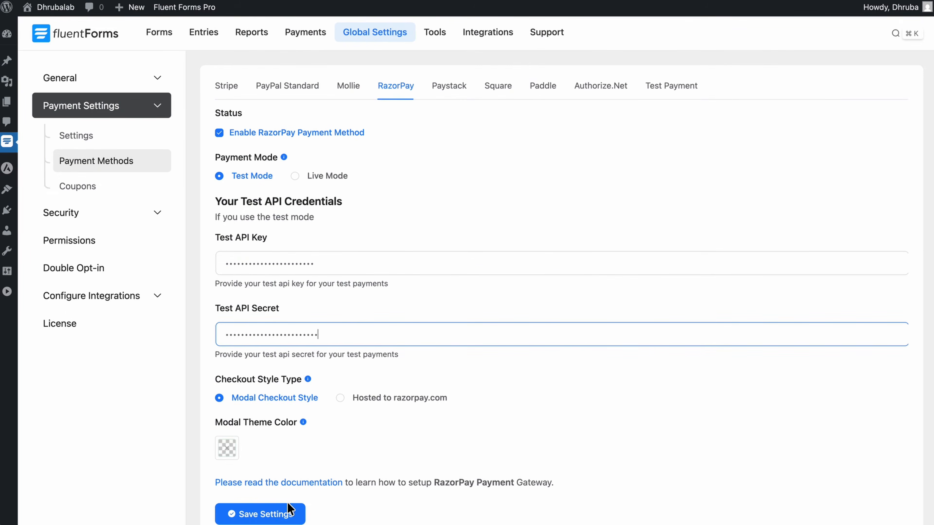
click(284, 514)
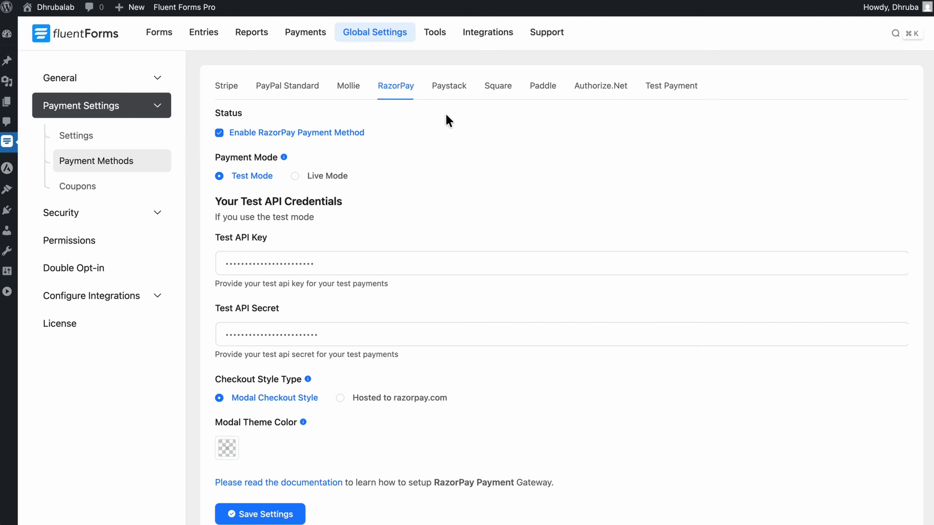
Enable the PayStack payment method in test mode, paste the test API key and test API secret, and save
click(440, 98)
click(325, 132)
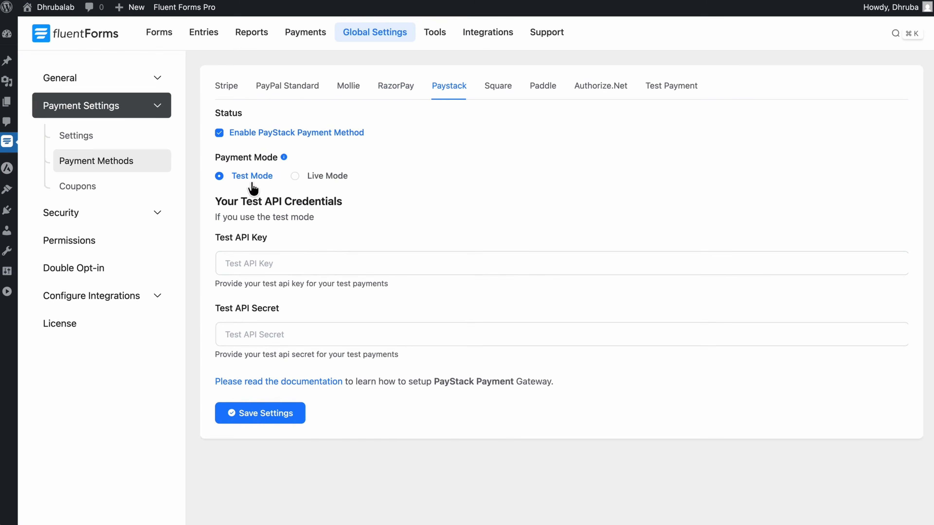
click(316, 263)
key(super+v)
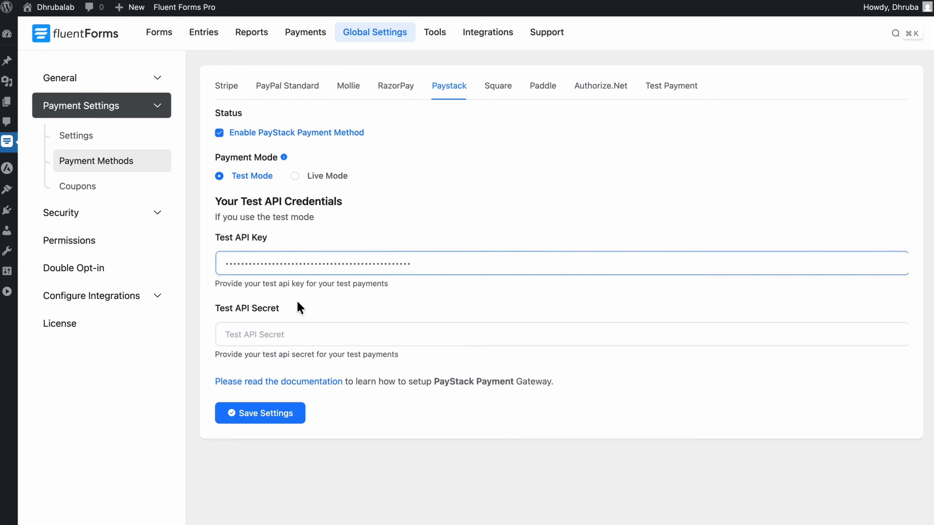
click(300, 334)
key(super+v)
click(281, 418)
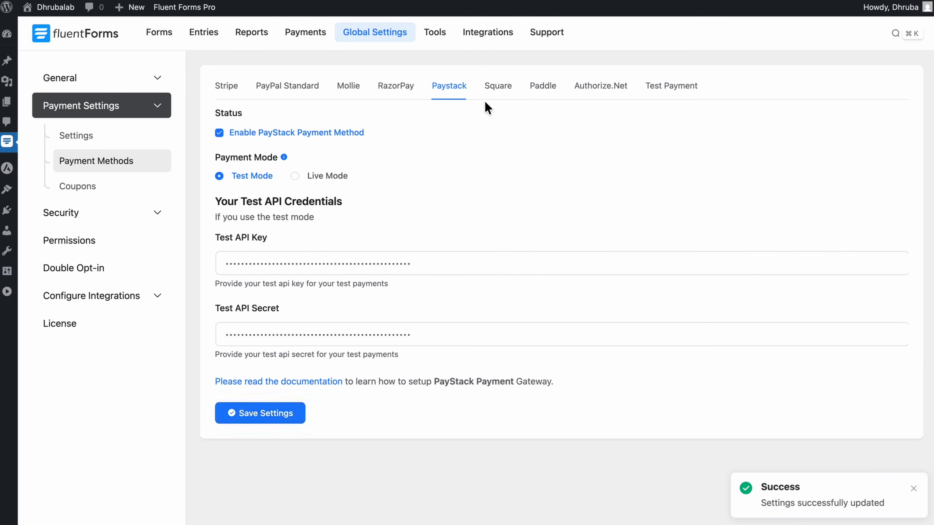
Enable the Square payment method and copy the sandbox application ID from the Test Key application's credentials in Square
click(491, 90)
click(289, 136)
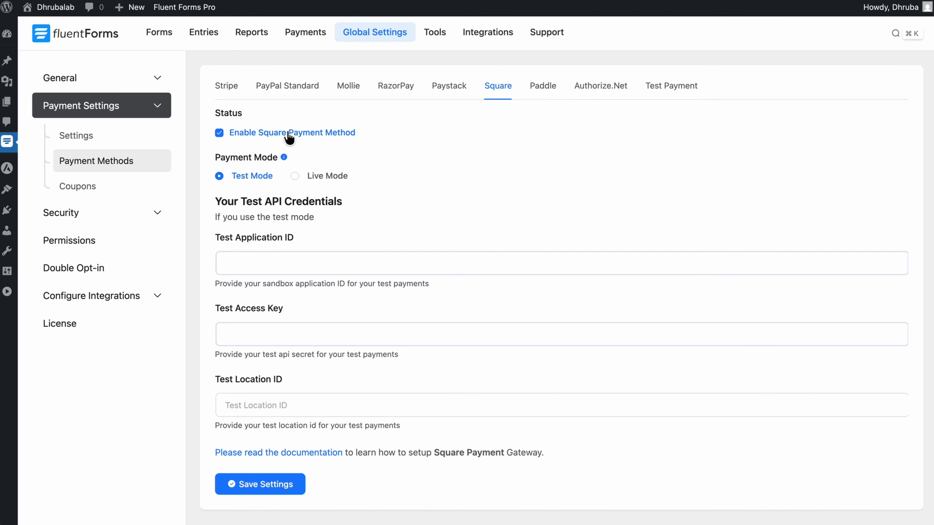
key(ctrl+Left)
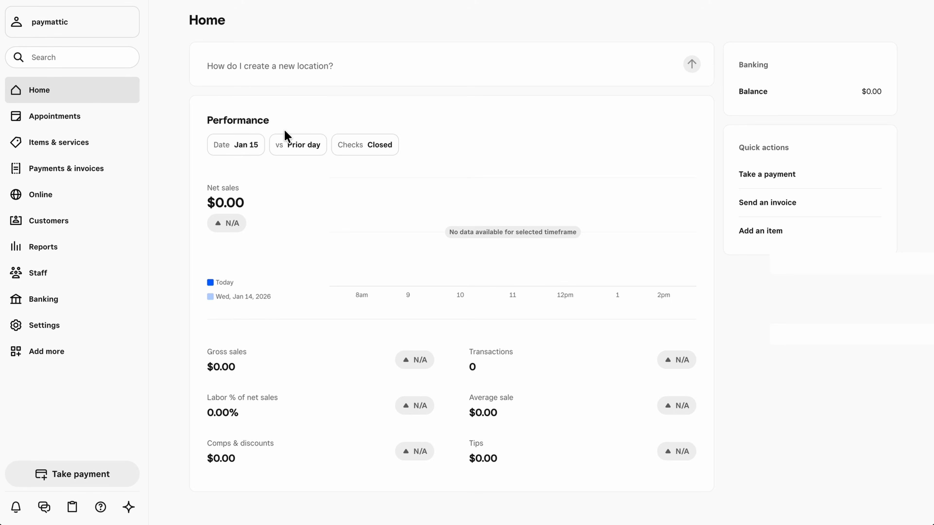
click(74, 328)
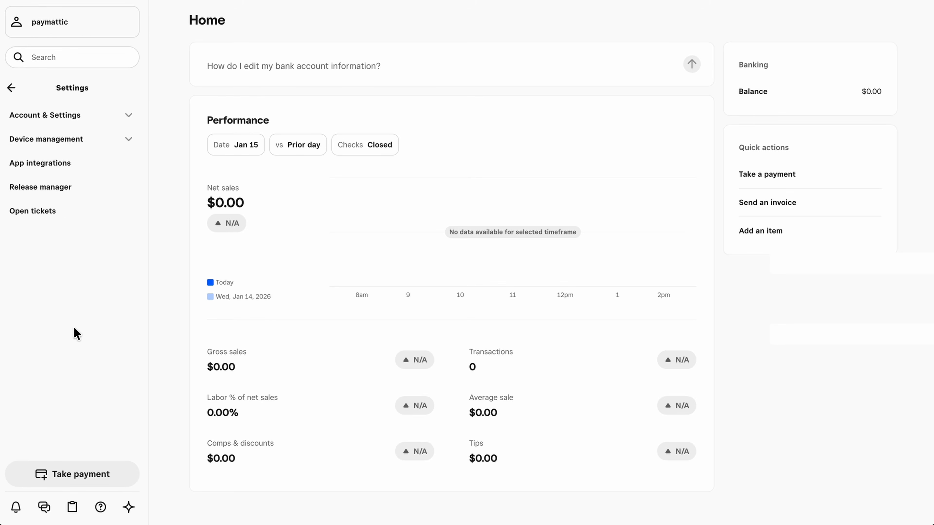
click(78, 167)
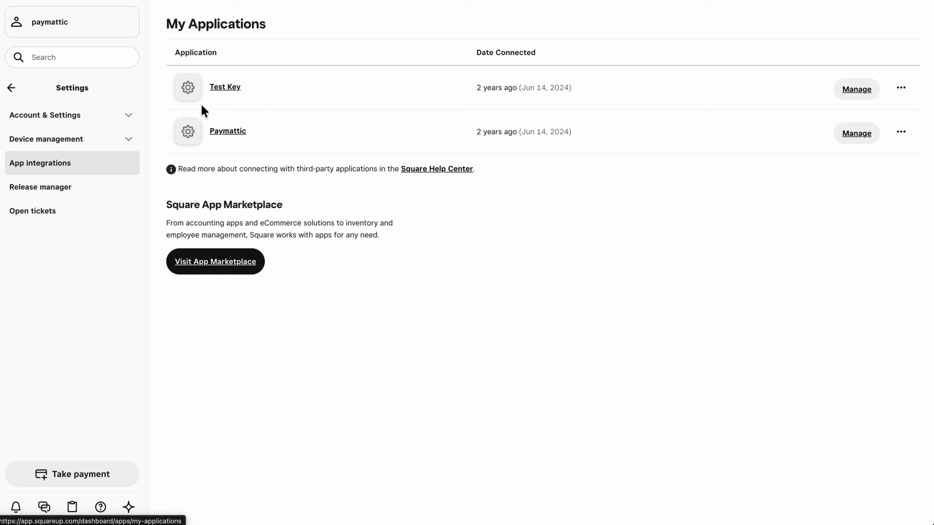
click(870, 94)
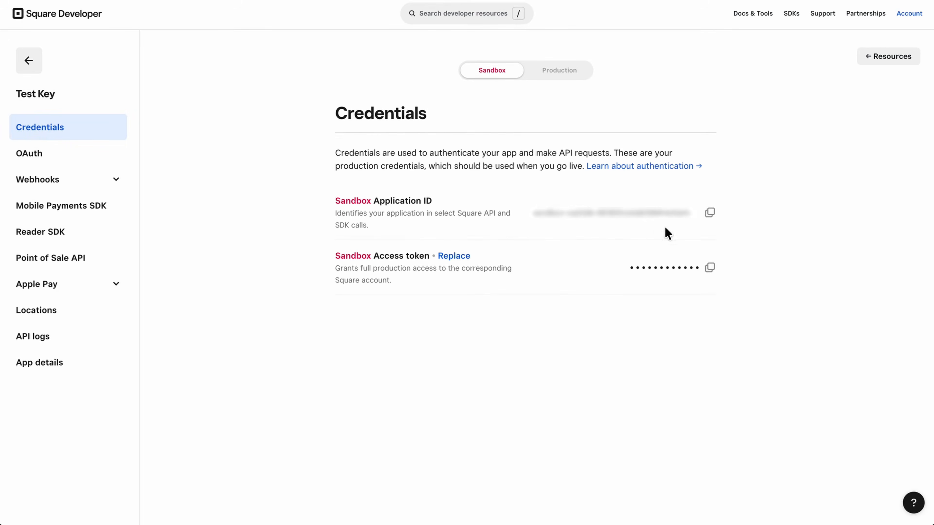
click(711, 215)
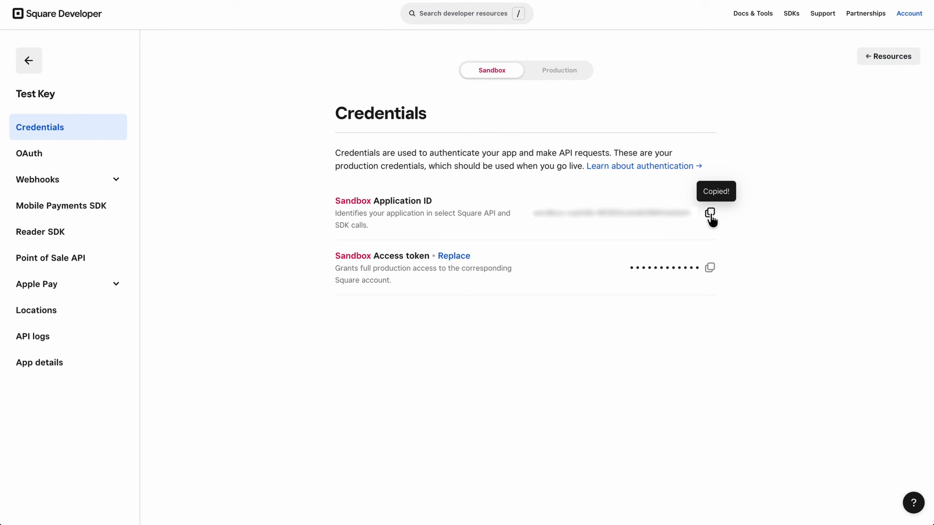
Transfer the sandbox application ID and access token from Square into the test application ID and test access key in Fluent Forms
key(super+Tab)
click(646, 265)
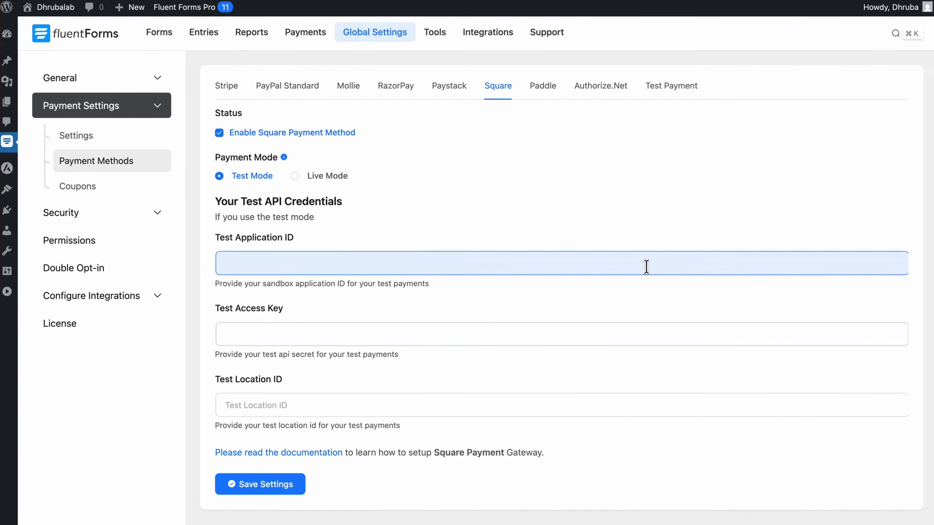
key(super+v)
key(super+Tab)
click(710, 268)
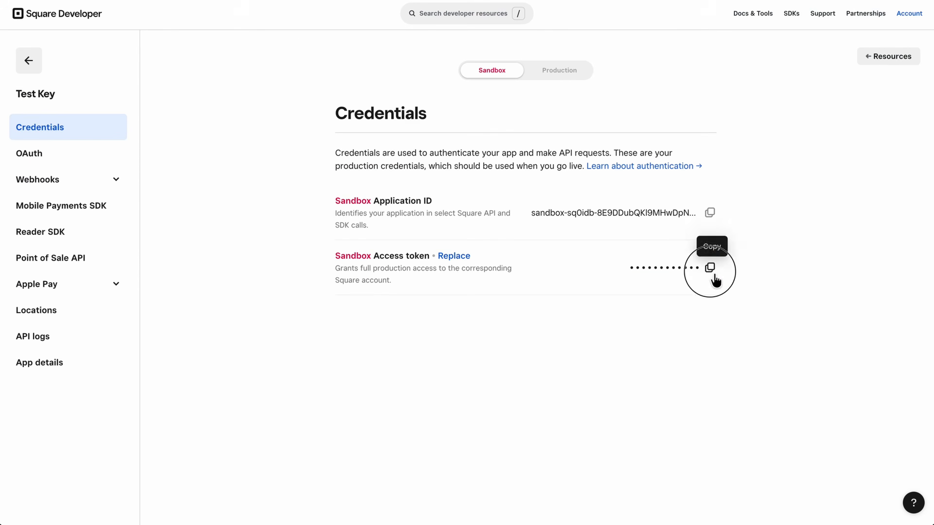
key(super+Tab)
click(644, 333)
key(super+v)
Get the test location ID from the Square application's locations, paste it into the Square settings in Fluent Forms, and save
key(super+Tab)
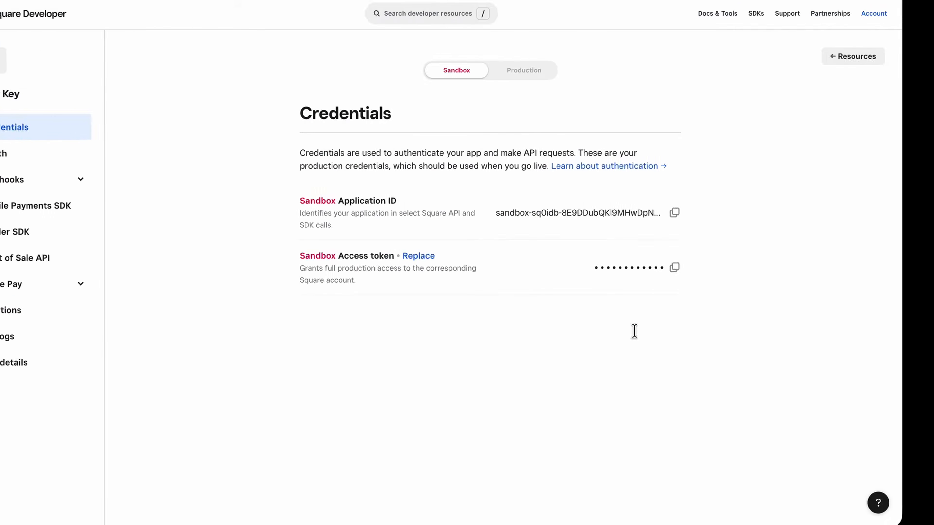
click(125, 320)
key(super+Tab)
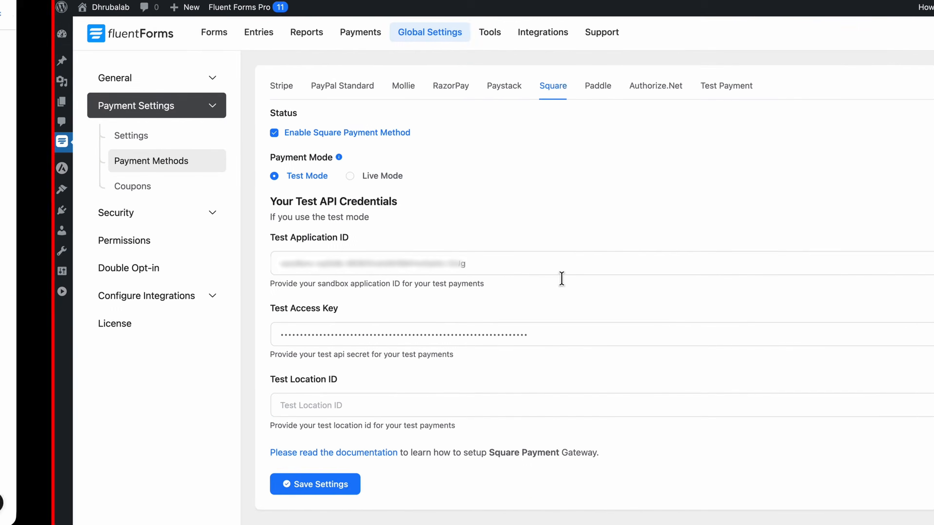
click(480, 401)
key(super+v)
click(283, 484)
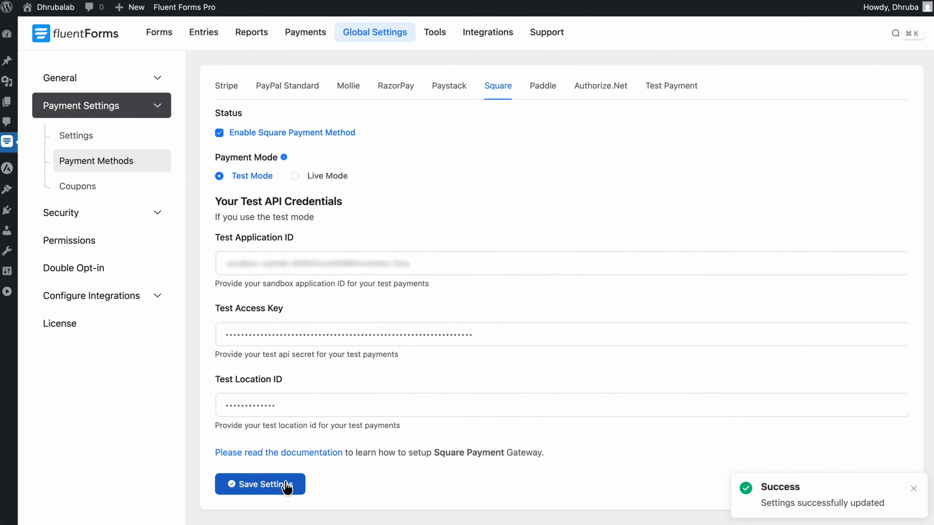
Enable the Paddle payment method and pick up the Rocket API key from the authentication page of Paddle's developer tools
click(548, 94)
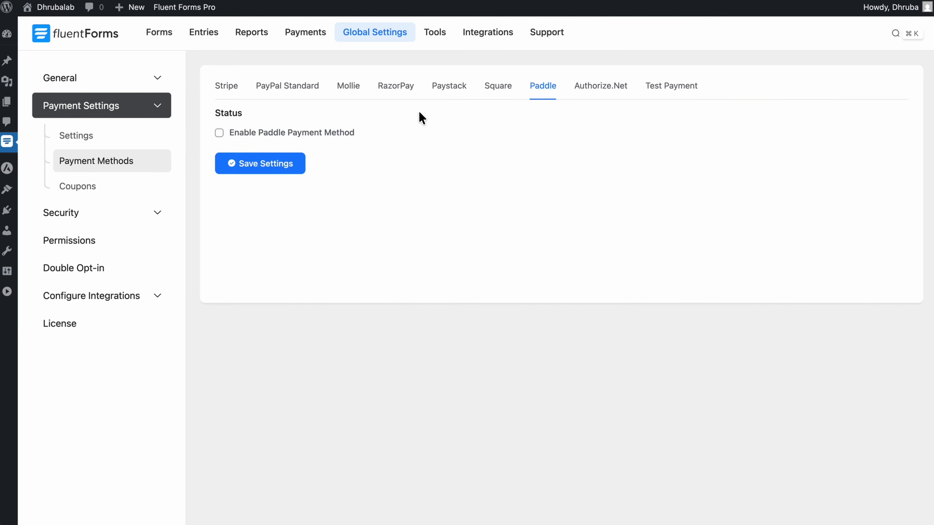
click(284, 135)
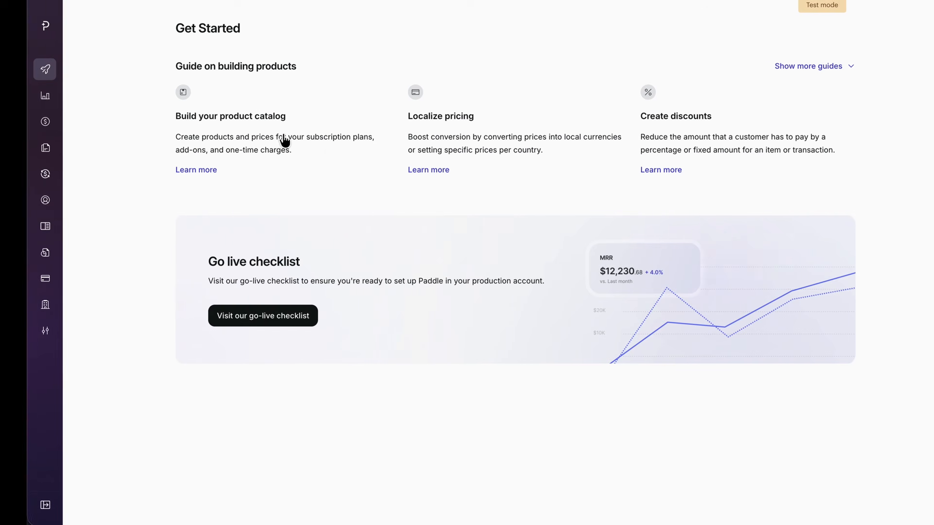
mouse_move(18, 284)
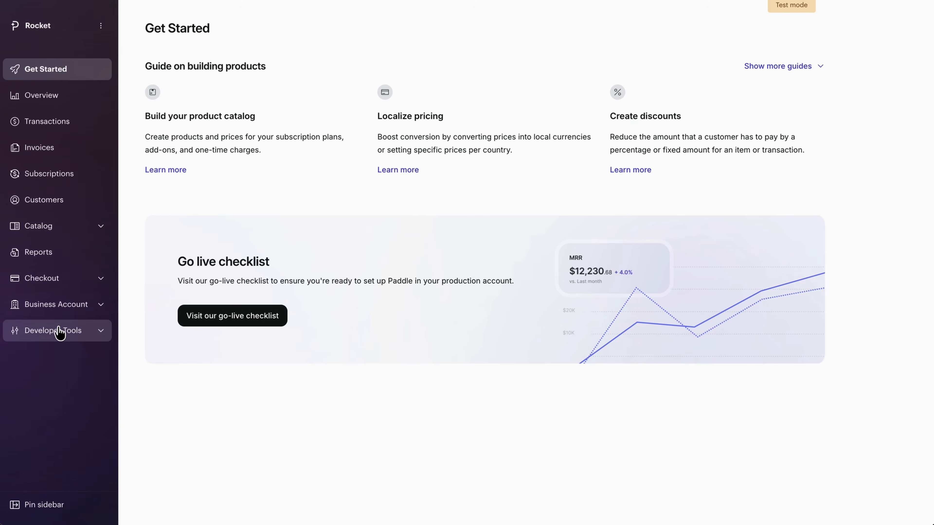
click(59, 331)
click(63, 360)
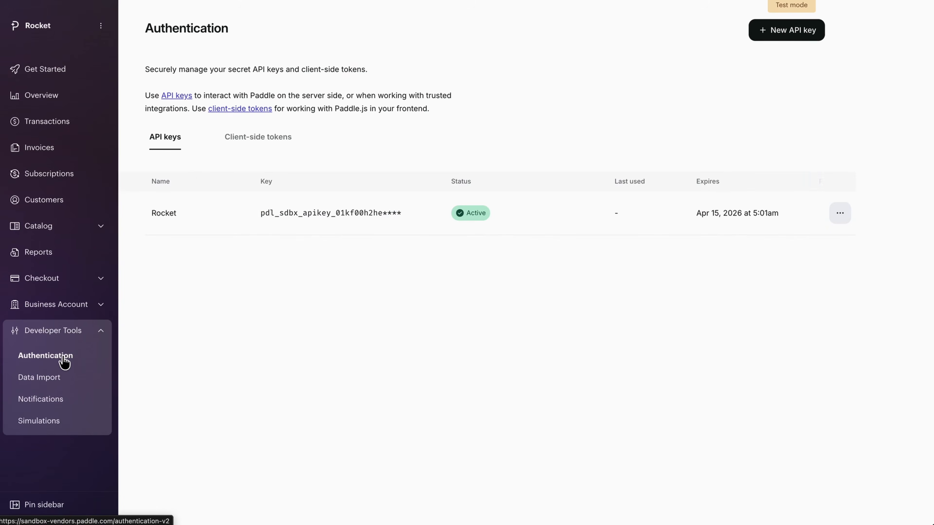
double_click(286, 218)
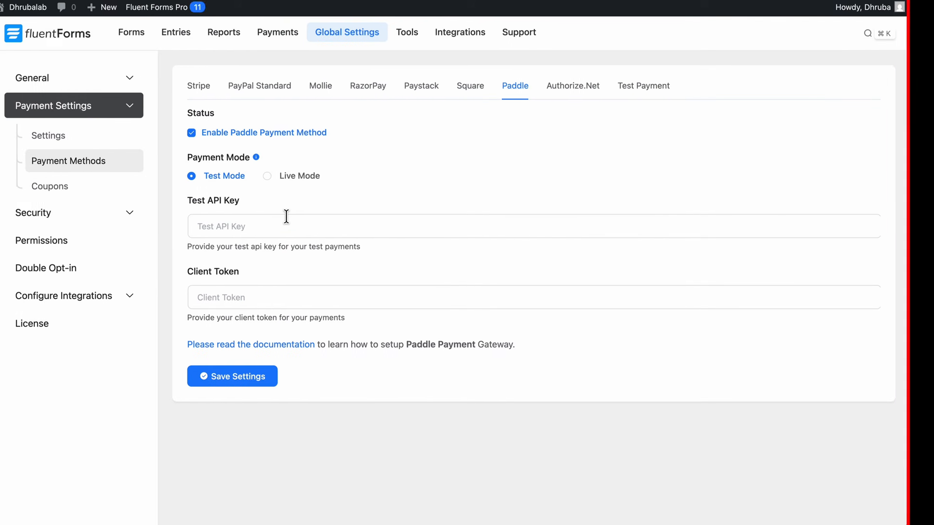
Paste the API key as Paddle's test API key in Fluent Forms and pick up the BomChika client-side token from Paddle
click(272, 226)
key(super+v)
key(ctrl+Right)
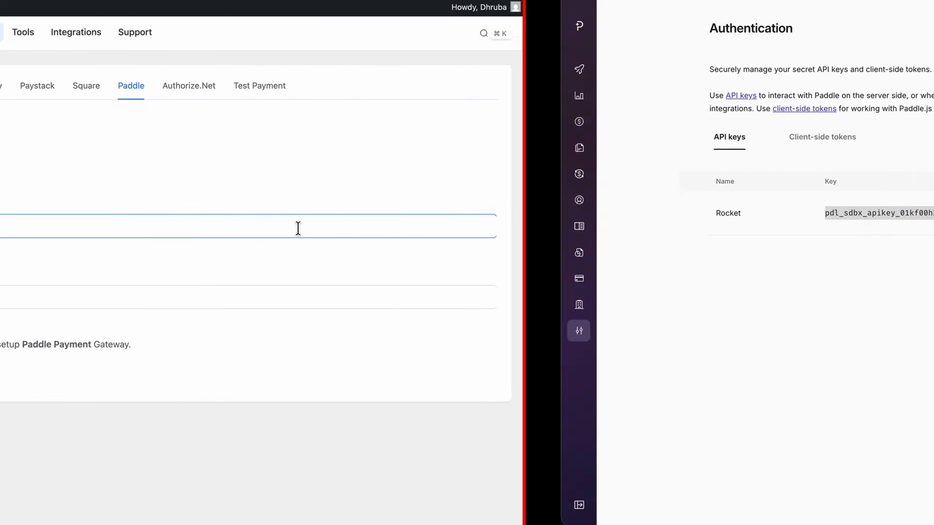
click(265, 140)
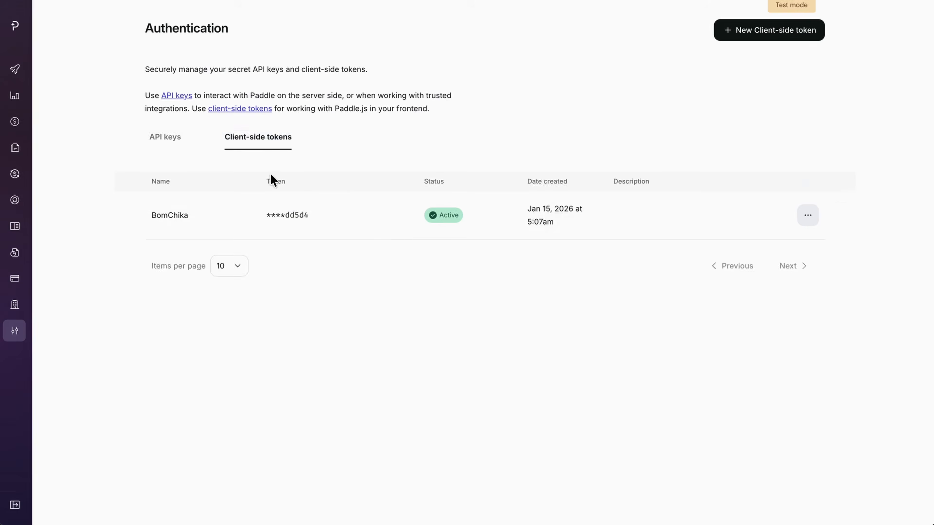
double_click(298, 214)
Paste the client-side token as the client token in the Fluent Forms Paddle settings and save them
key(ctrl+Left)
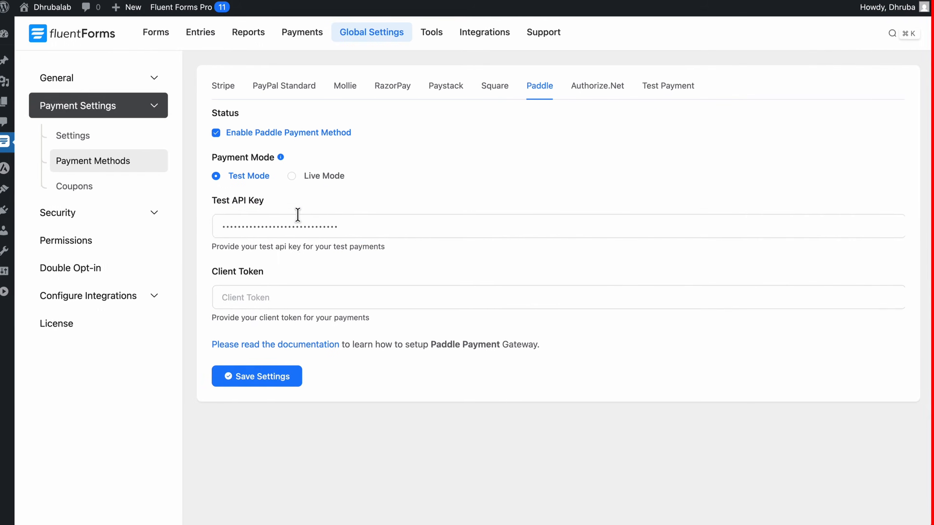
click(292, 299)
key(super+v)
click(278, 377)
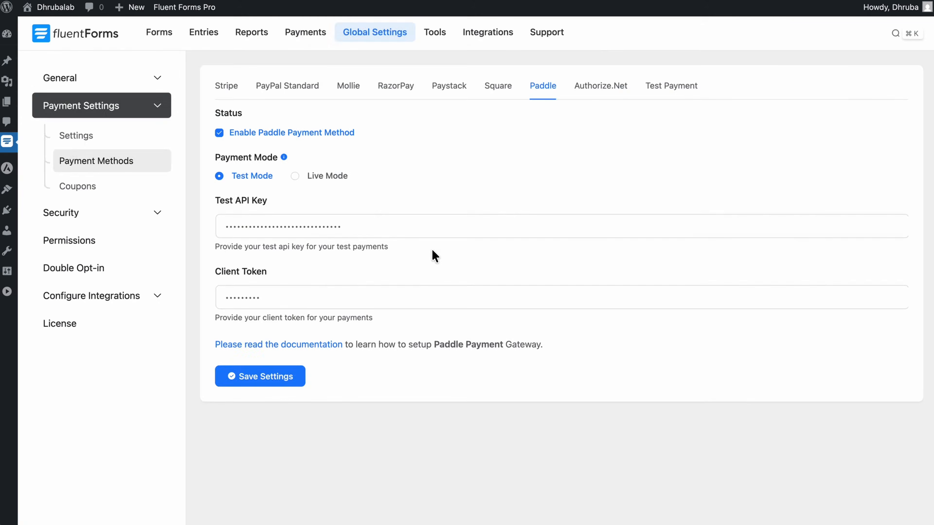
Open the Product Order Form for editing and add a Payment Method field below Preferred Shipping Method
click(166, 33)
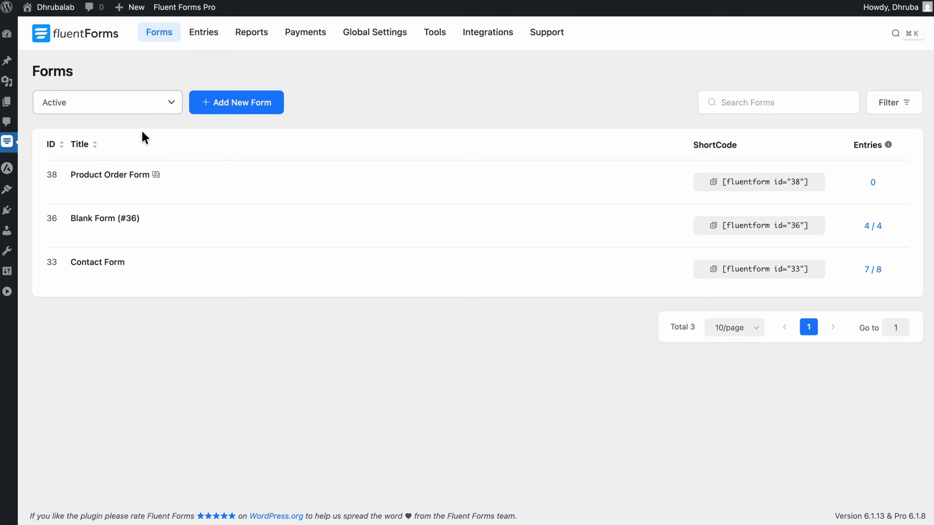
click(80, 199)
scroll(500, 396, down, 20)
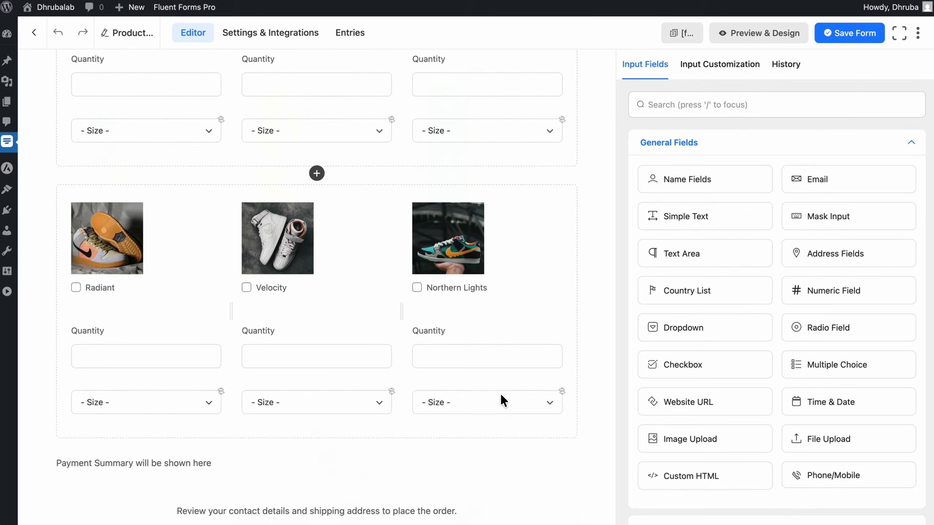
click(317, 491)
text(payment)
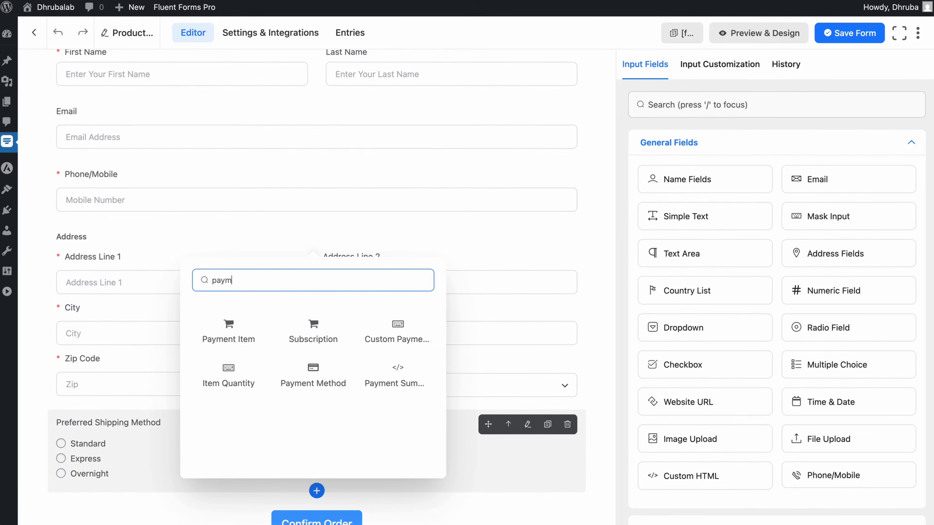
click(324, 381)
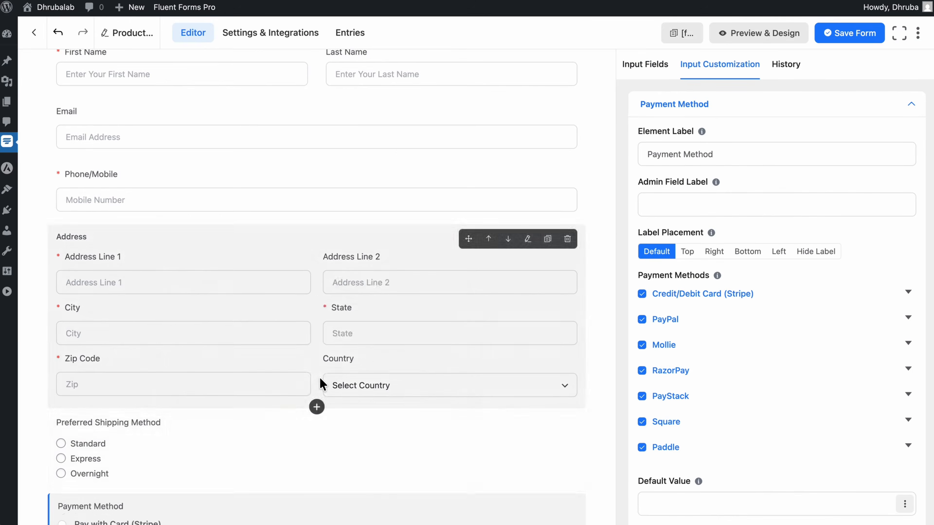
scroll(320, 379, down, 3)
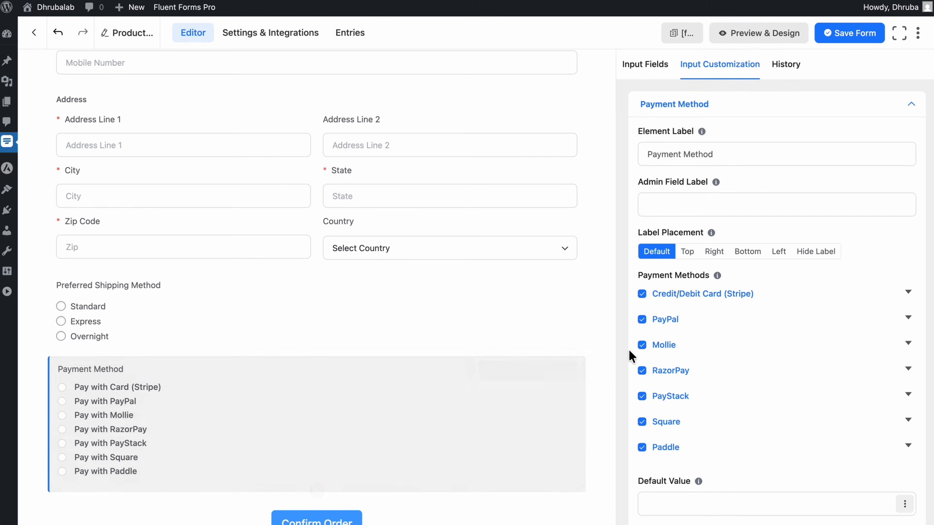
Disable Mollie, PayStack and Paddle in the form's Payment Method field and save the form
click(643, 346)
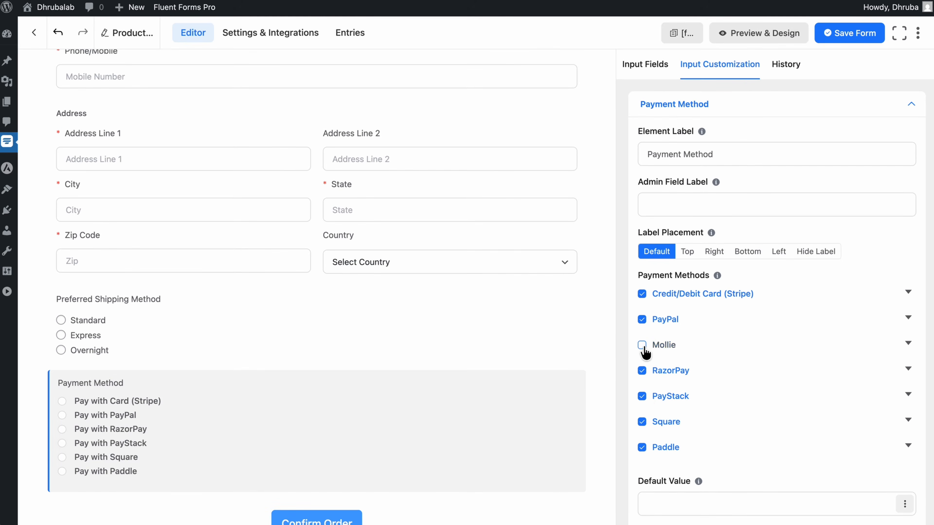
click(642, 397)
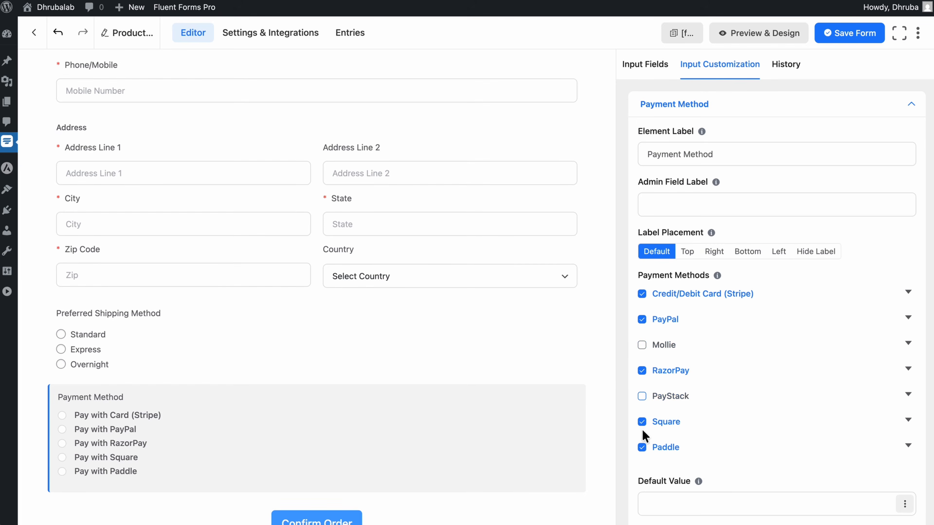
click(642, 448)
scroll(647, 455, down, 2)
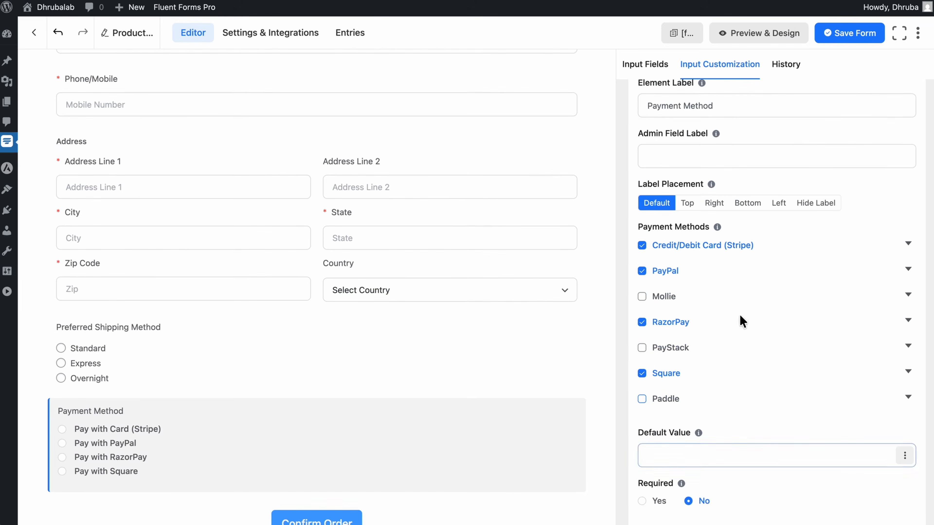
click(849, 33)
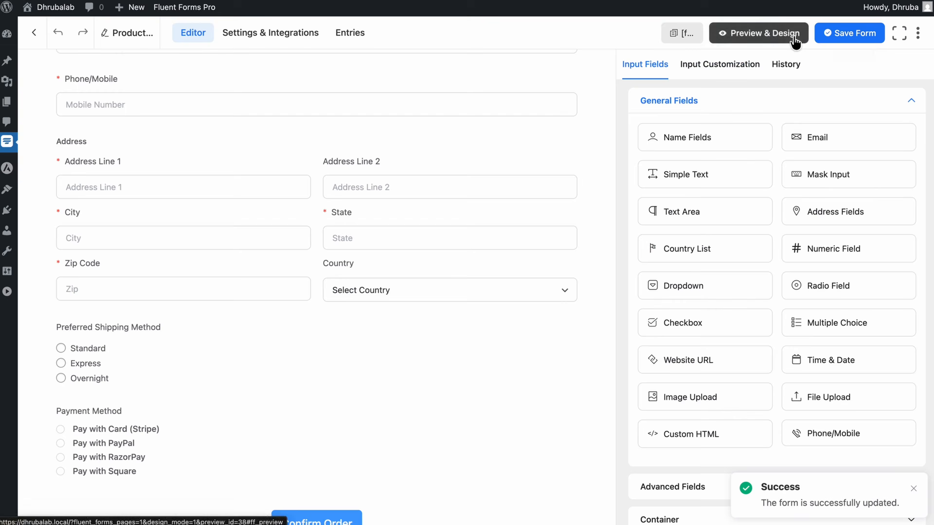
Preview the Product Order Form and order the Titan shoe with a quantity of 2, checking its size options and the payment summary
click(758, 32)
click(254, 260)
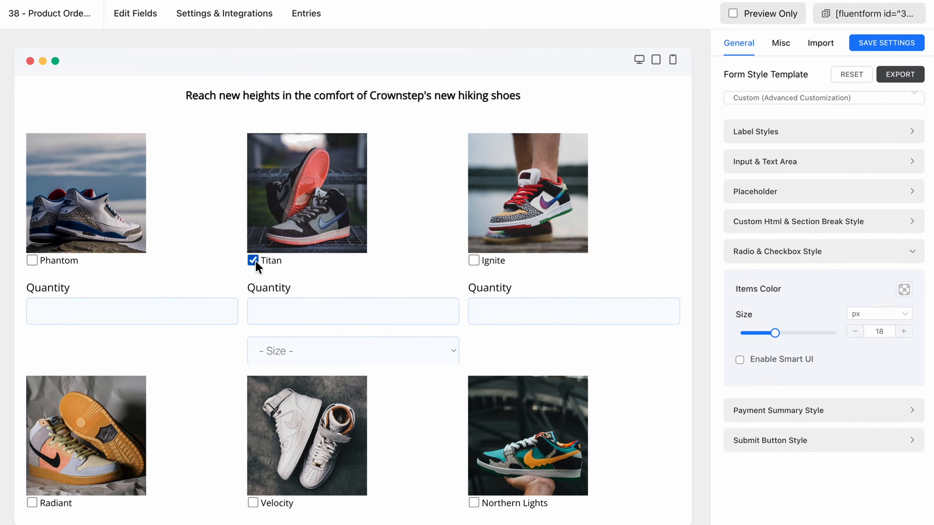
click(445, 309)
click(445, 308)
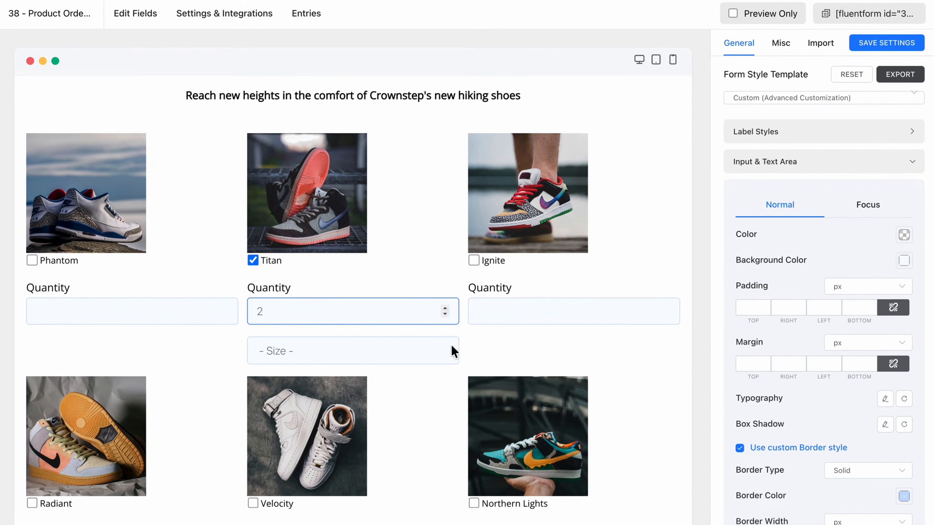
click(451, 351)
scroll(419, 361, down, 8)
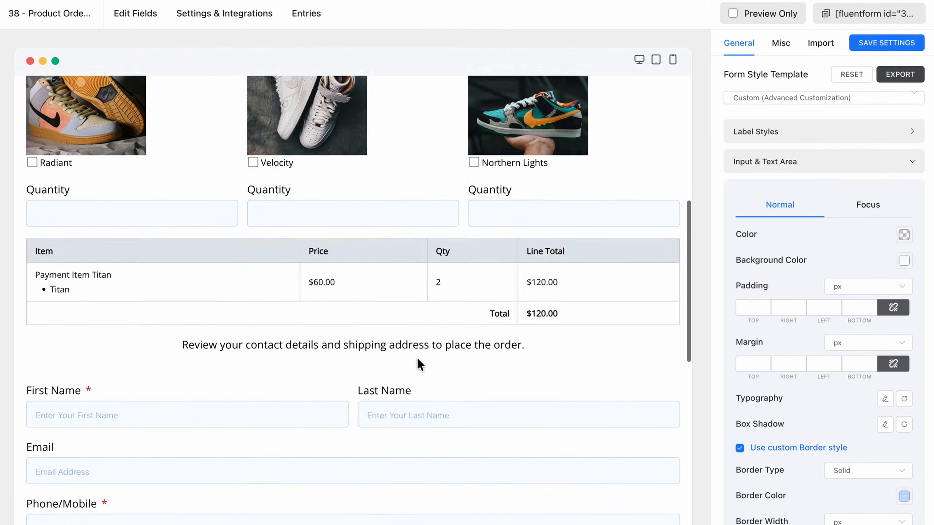
Choose Pay with Card (Stripe) as the payment method in the order form preview and view its card field
scroll(419, 365, down, 10)
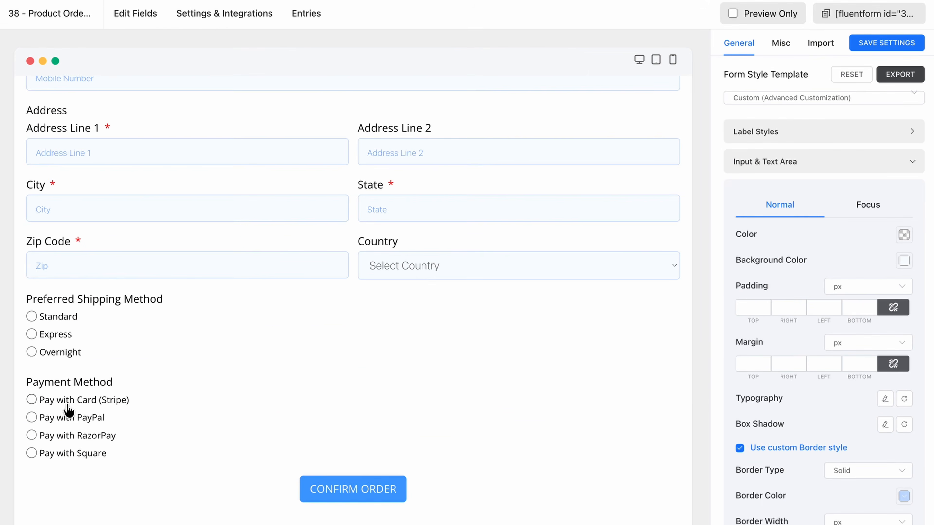
click(67, 404)
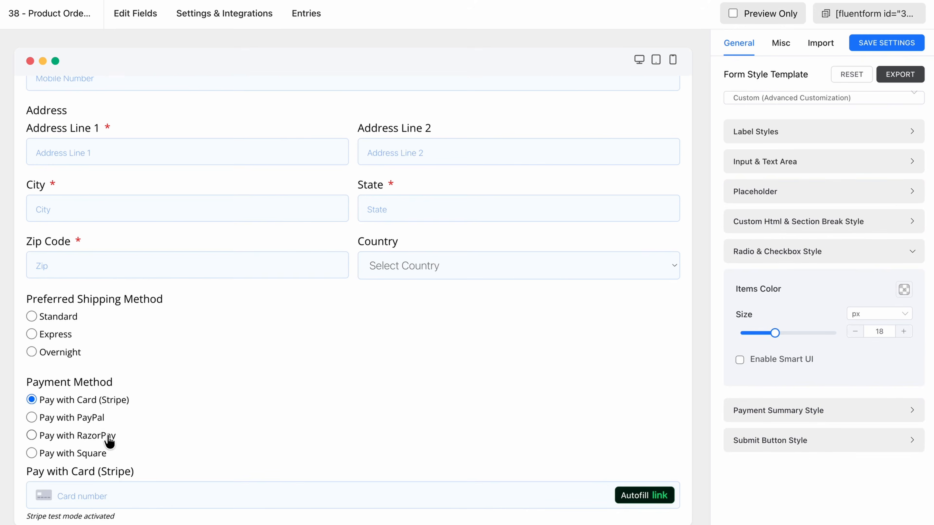
scroll(110, 441, down, 2)
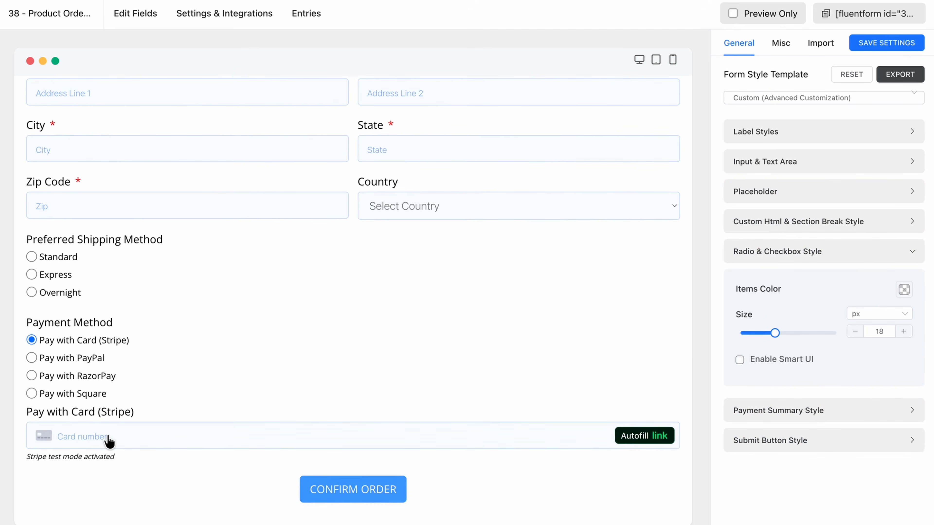